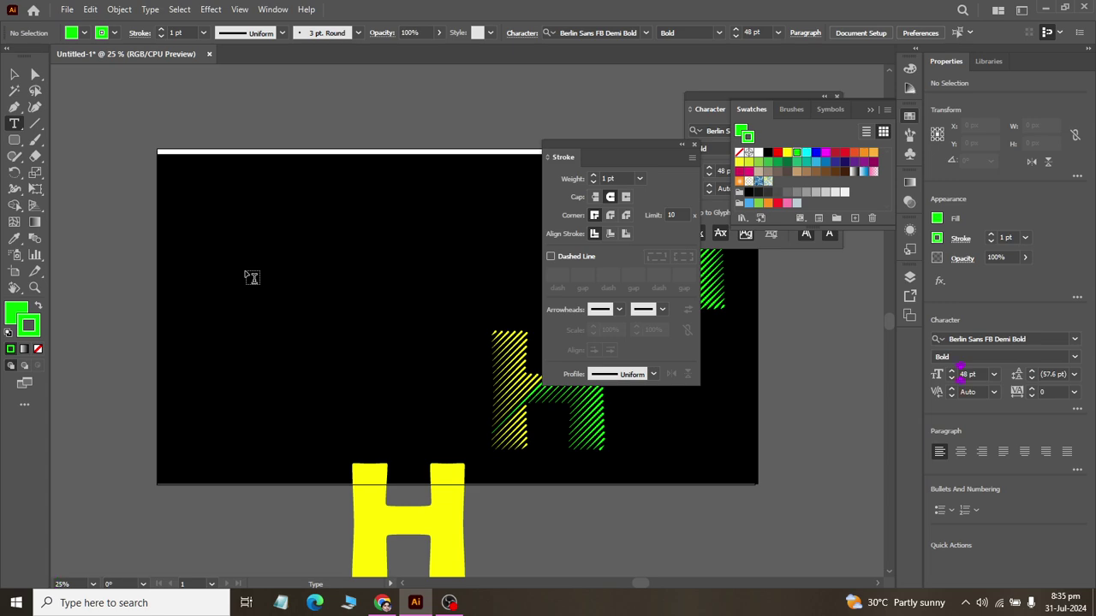
Add a text object with the letter S on the black artboard
left_click_drag(232, 222, 318, 237)
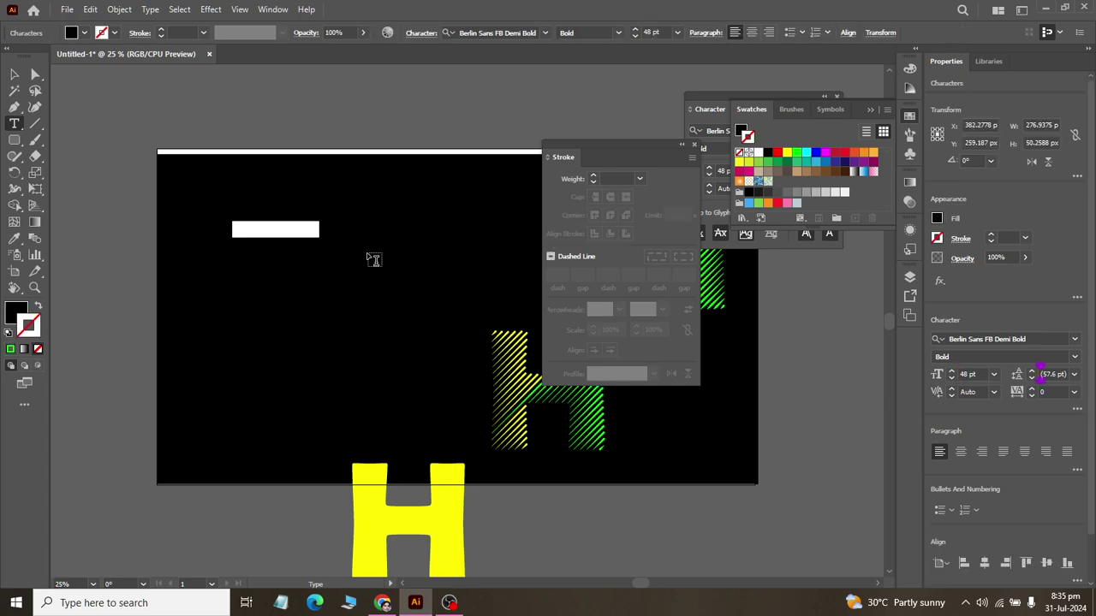
key("BackSpace")
type("I")
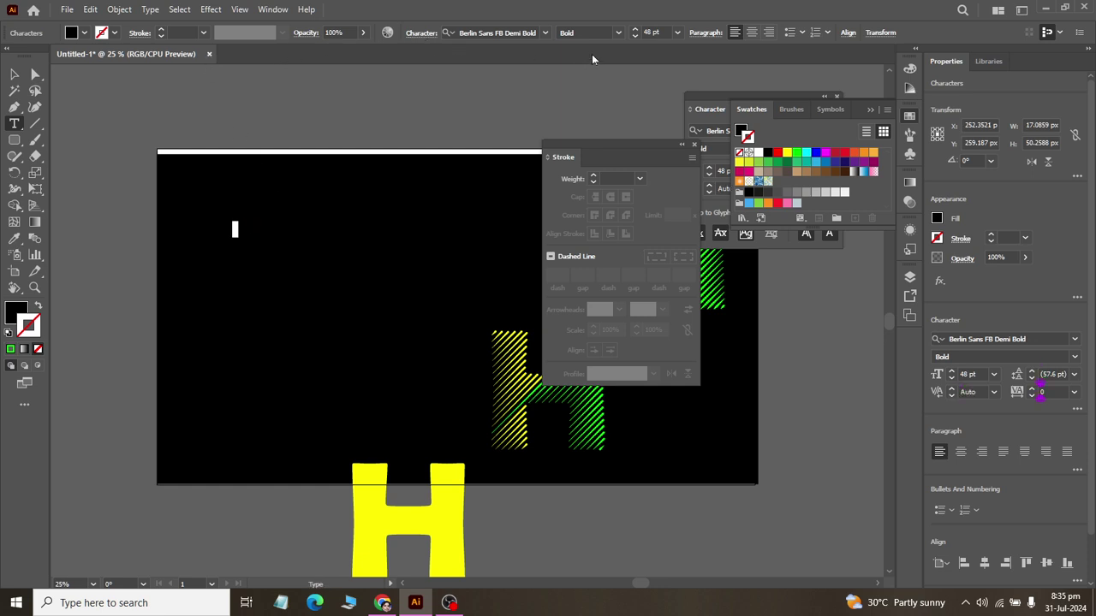
Fill the letter S yellow, enlarge it to about 1134 pt and place it on the artboard's empty area
left_click(85, 35)
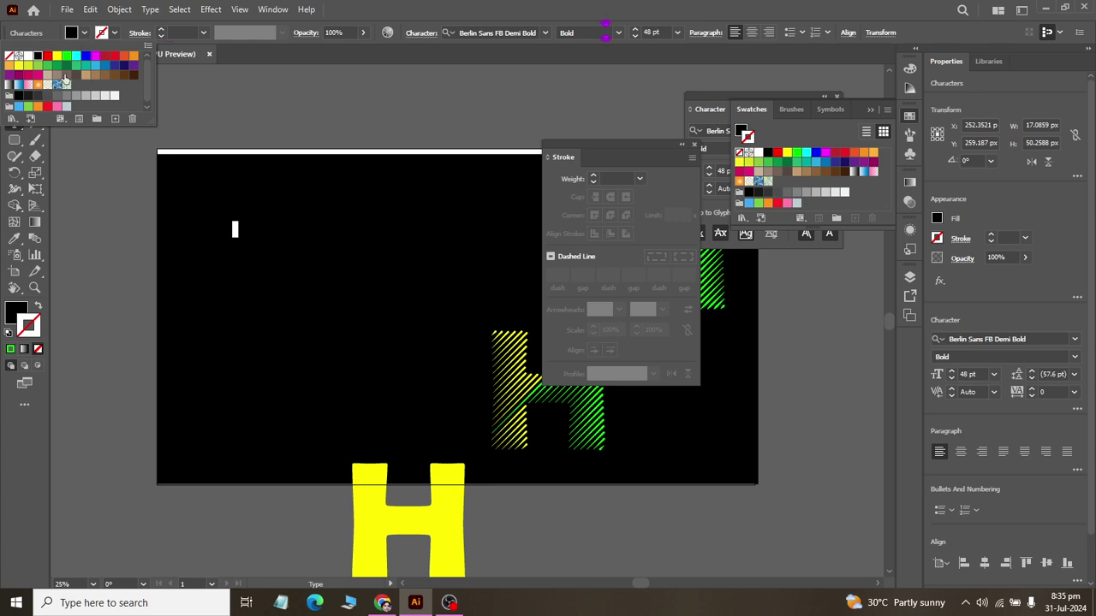
left_click(56, 56)
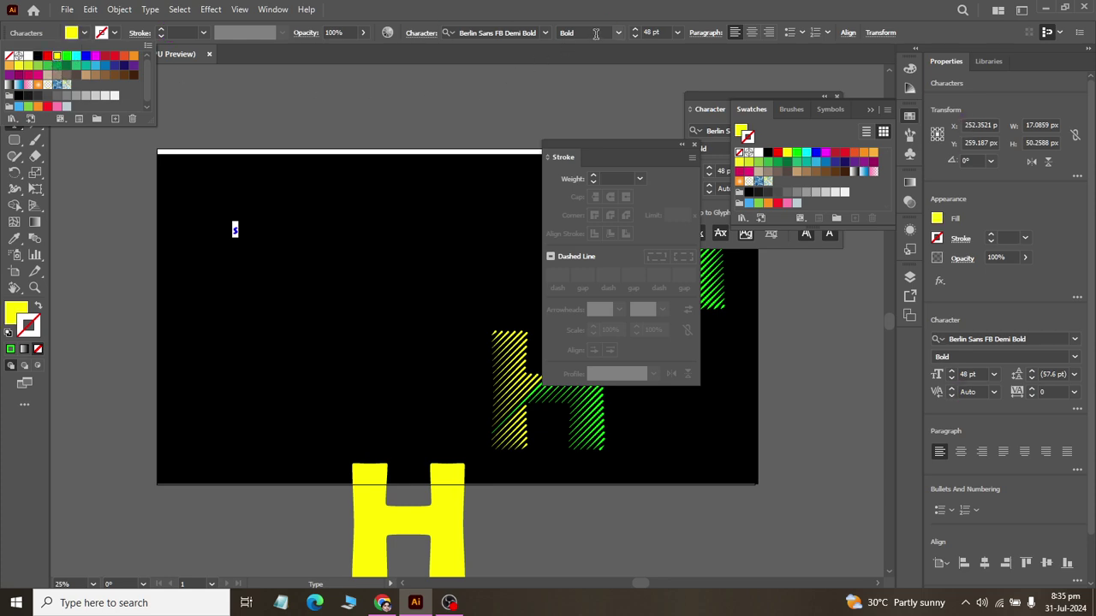
key("Escape")
key("Escape")
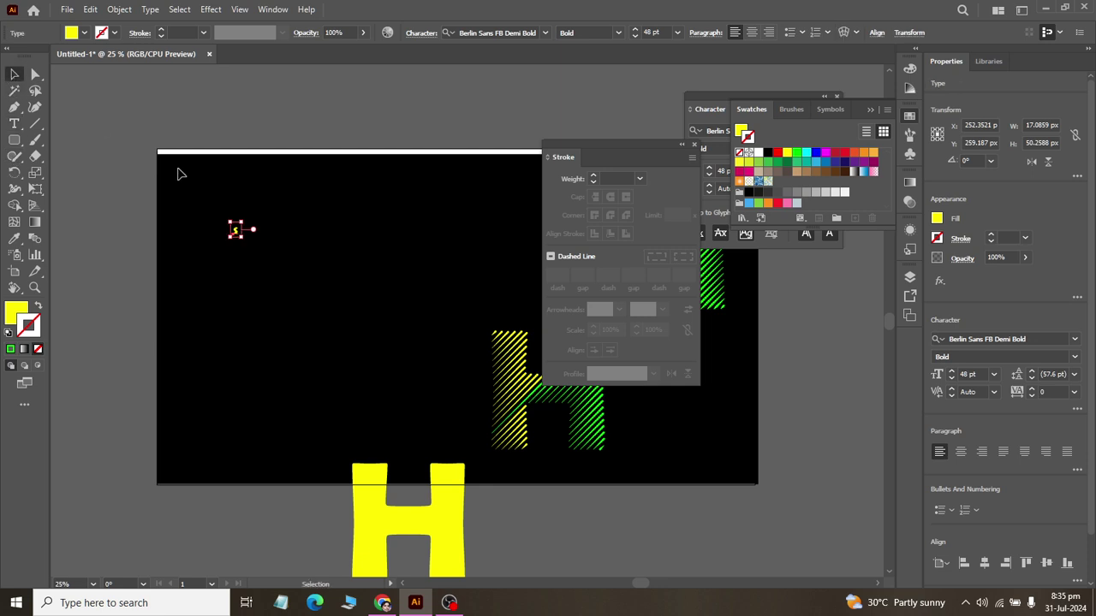
left_click_drag(242, 238, 367, 410)
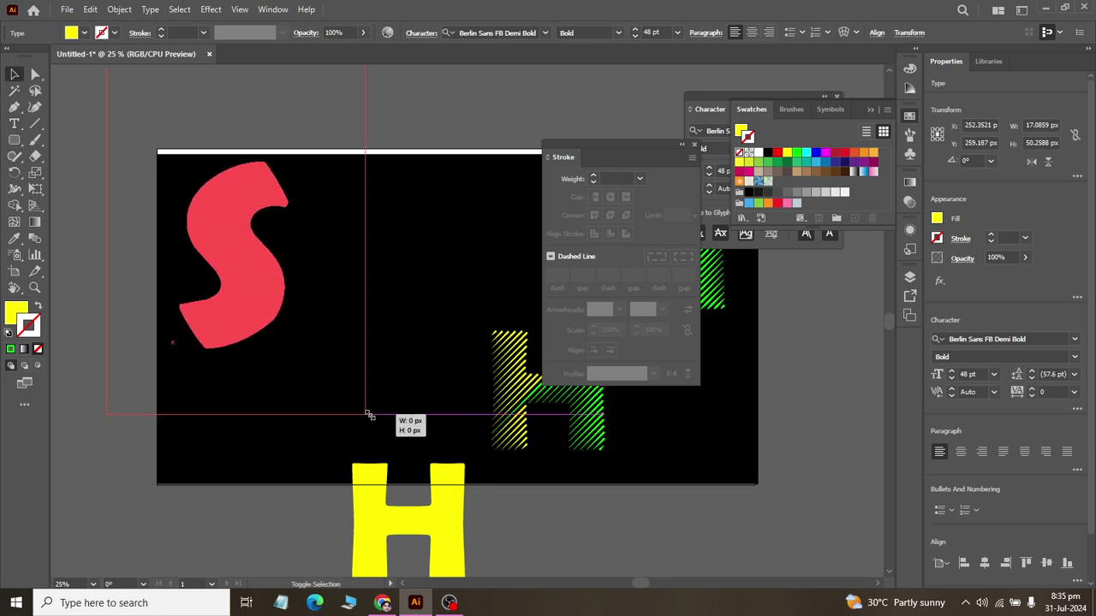
left_click_drag(269, 280, 328, 317)
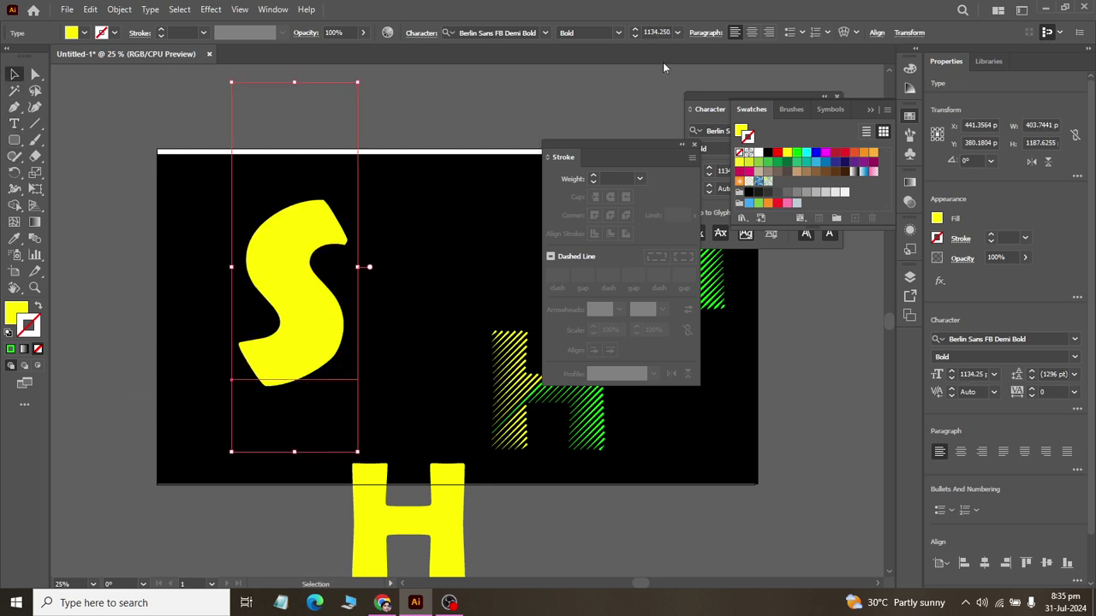
Set the letter S to the Arial font in the Bold Italic style
left_click(544, 32)
scroll(516, 346, "down", 5)
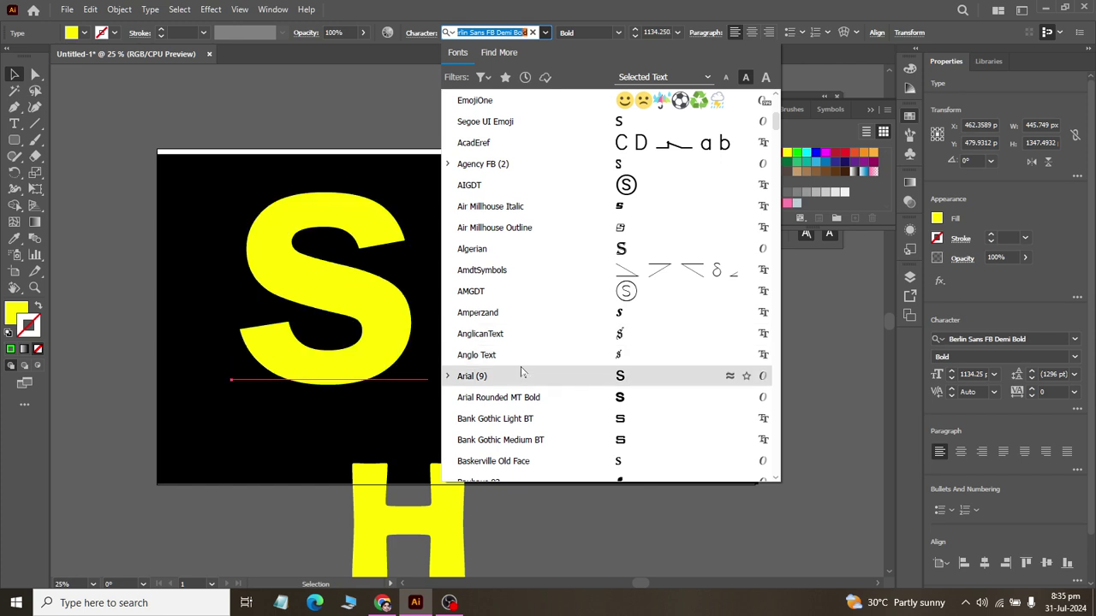
left_click(520, 376)
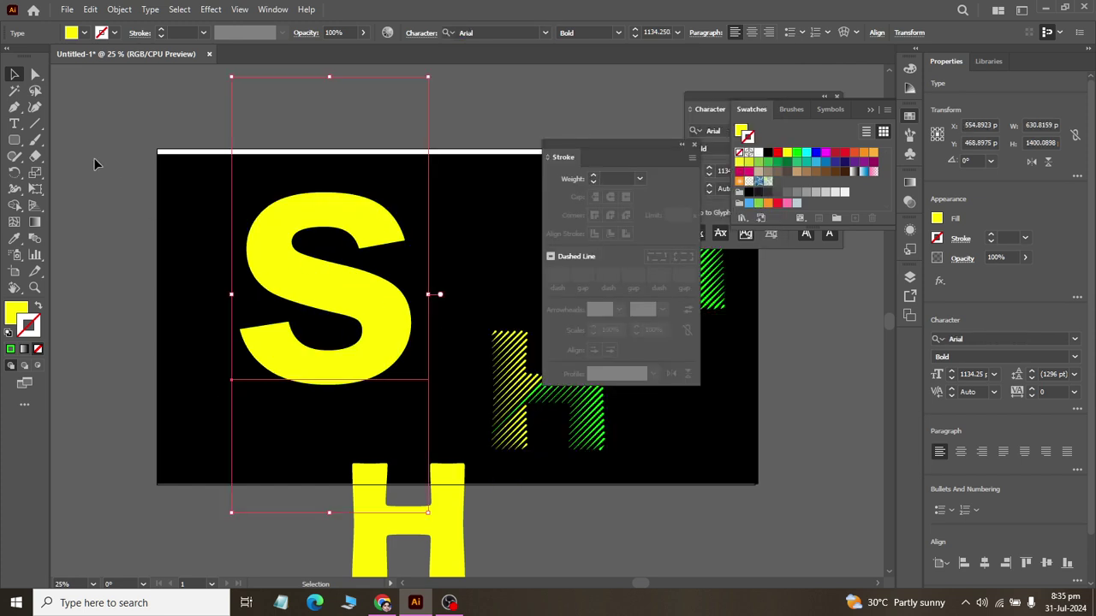
left_click(618, 33)
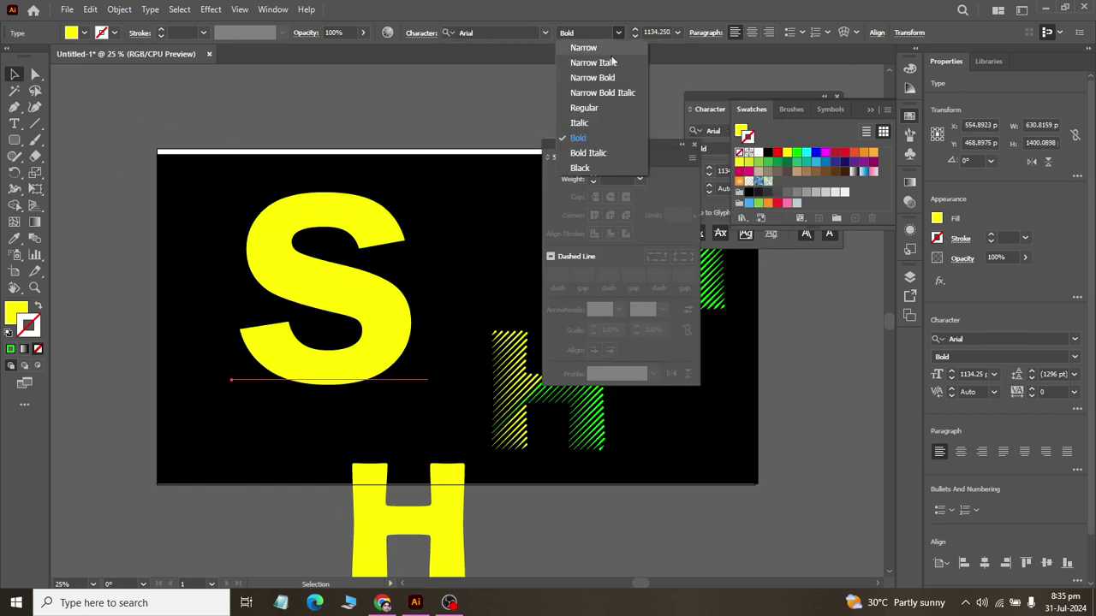
left_click(588, 153)
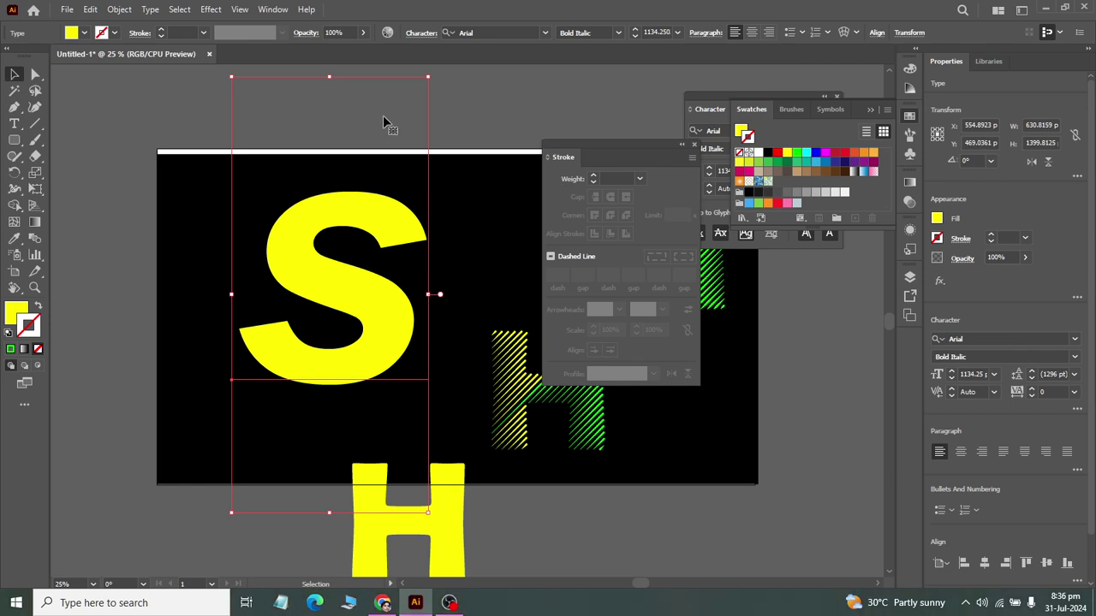
Expand the S text into shapes with the Object and Fill options
left_click(472, 108)
left_click(362, 232)
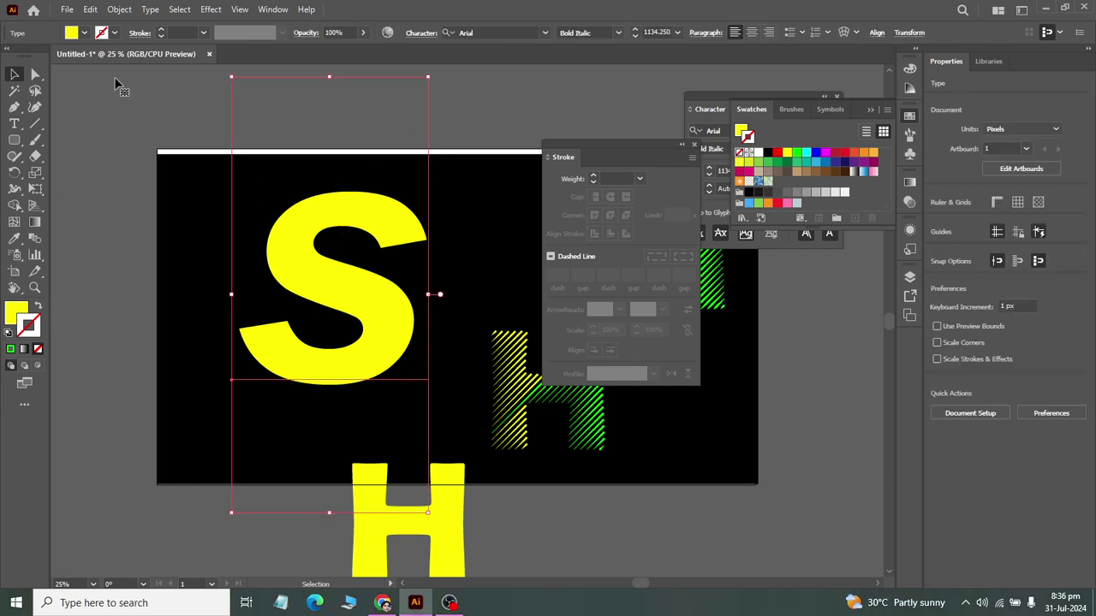
left_click(119, 9)
left_click(170, 226)
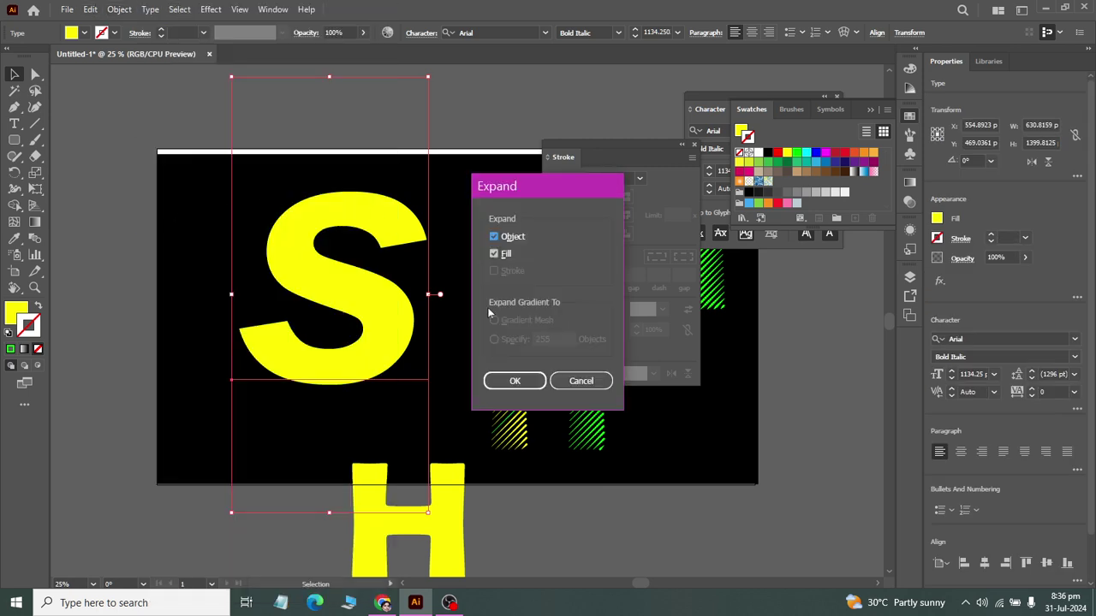
left_click(510, 380)
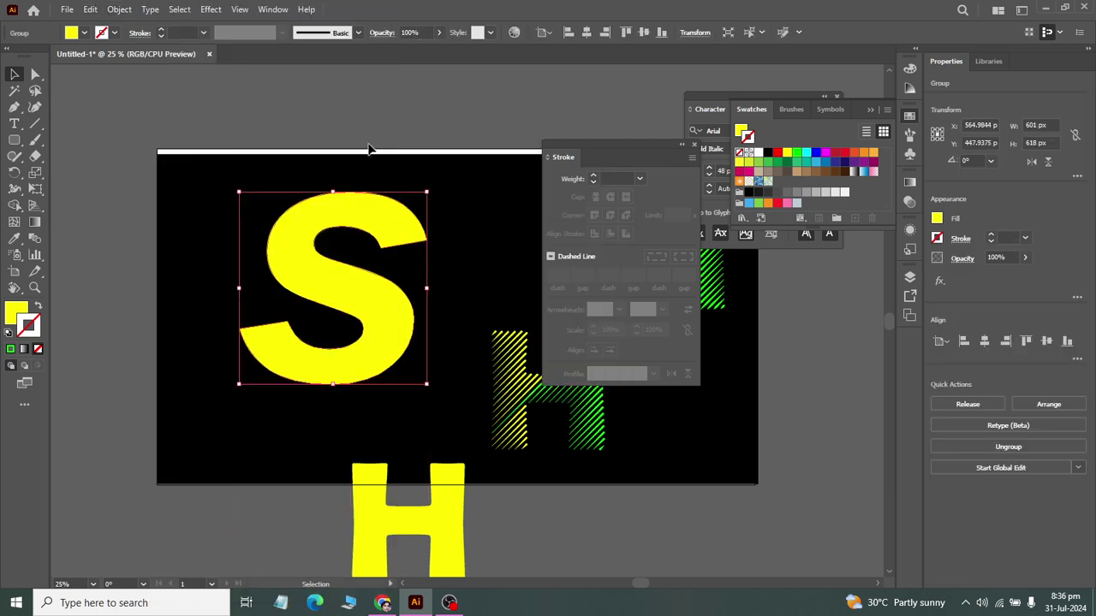
Draw a 45° line about 1013 px wide and high across the upper part of the S, with a yellow stroke
left_click(321, 103)
left_click(35, 123)
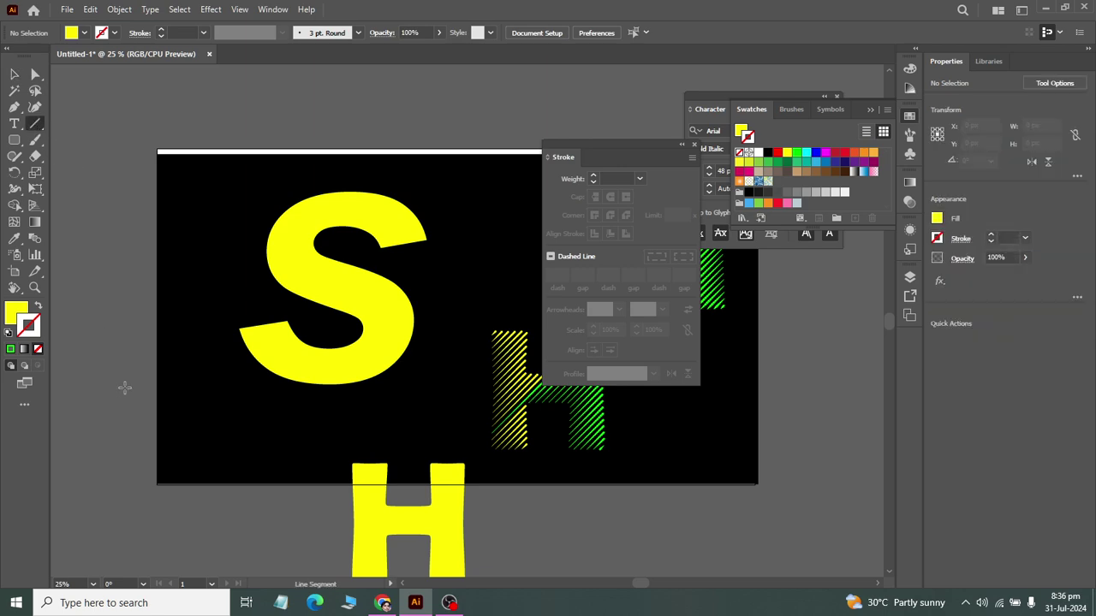
left_click_drag(122, 401, 493, 138)
left_click(115, 33)
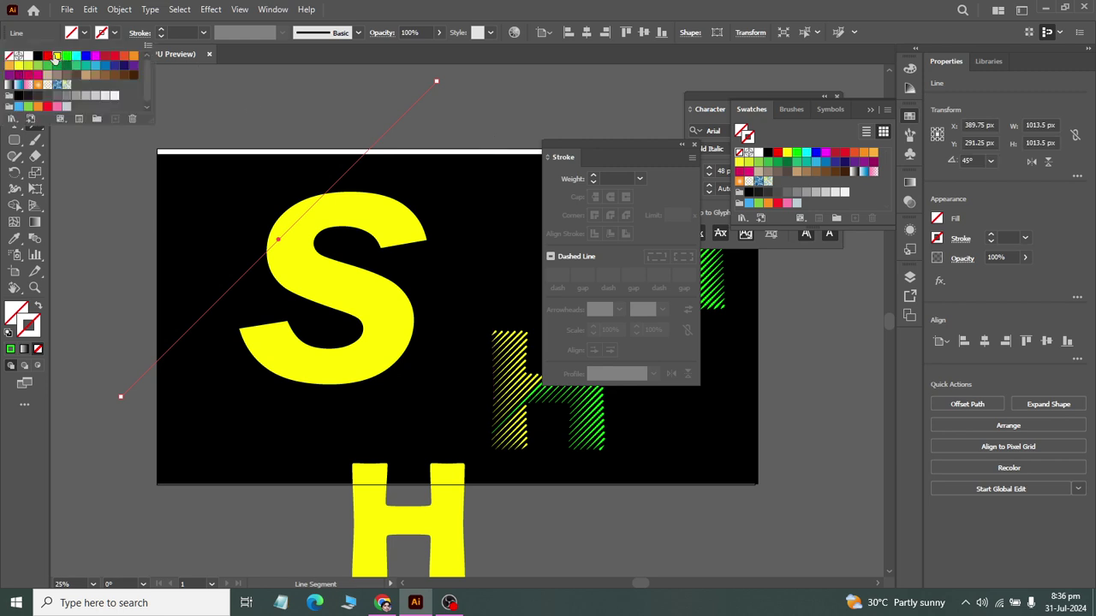
left_click(63, 59)
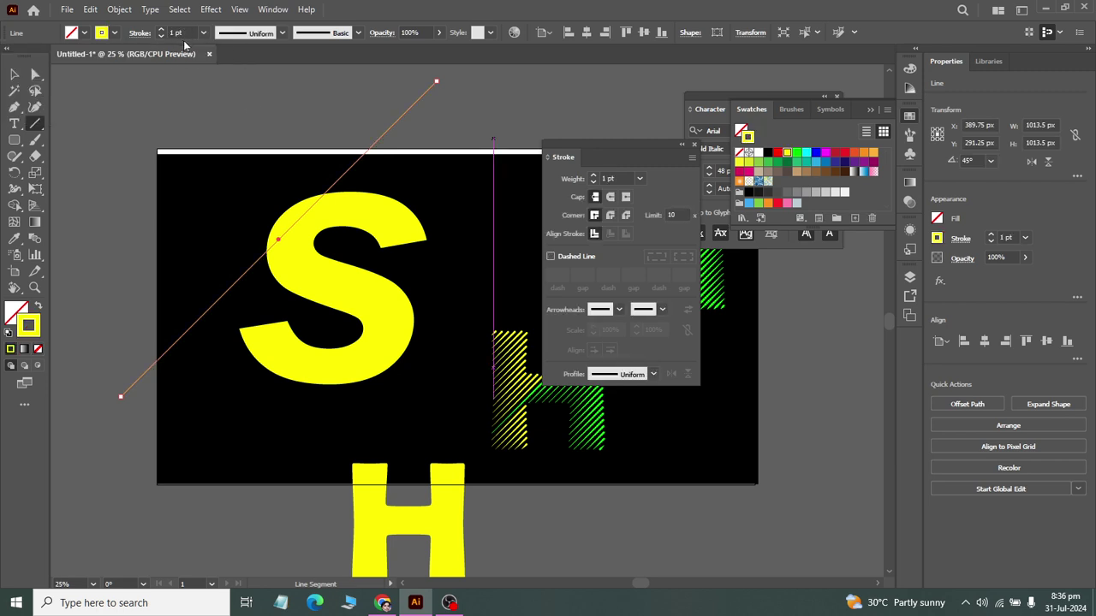
Set the diagonal line's stroke weight to 4 pt and deselect it
left_click(180, 32)
key("Up")
key("Up")
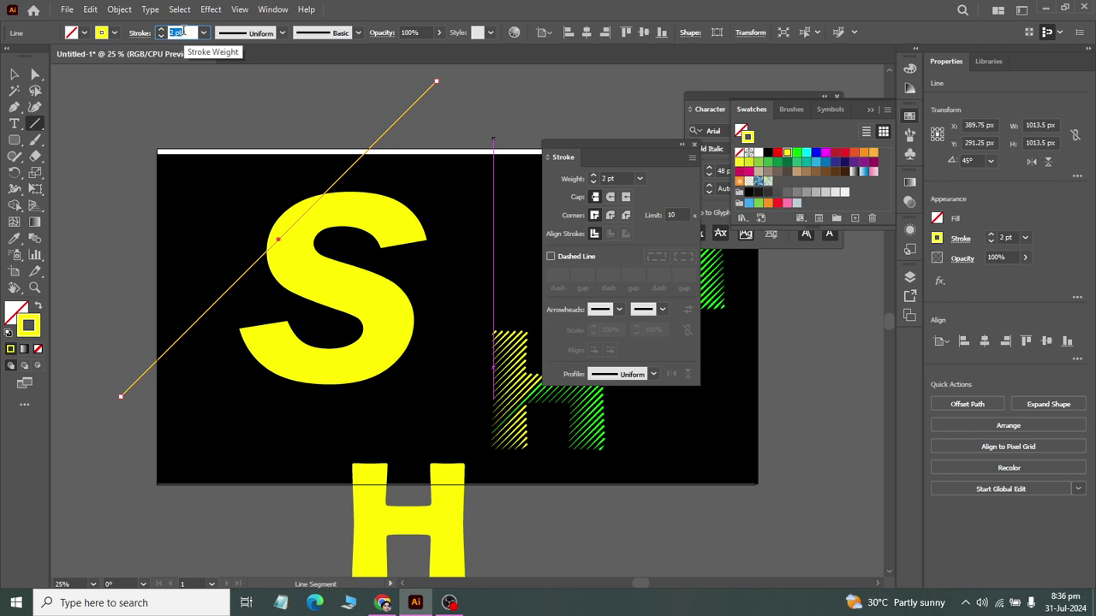
key("Up")
key("v")
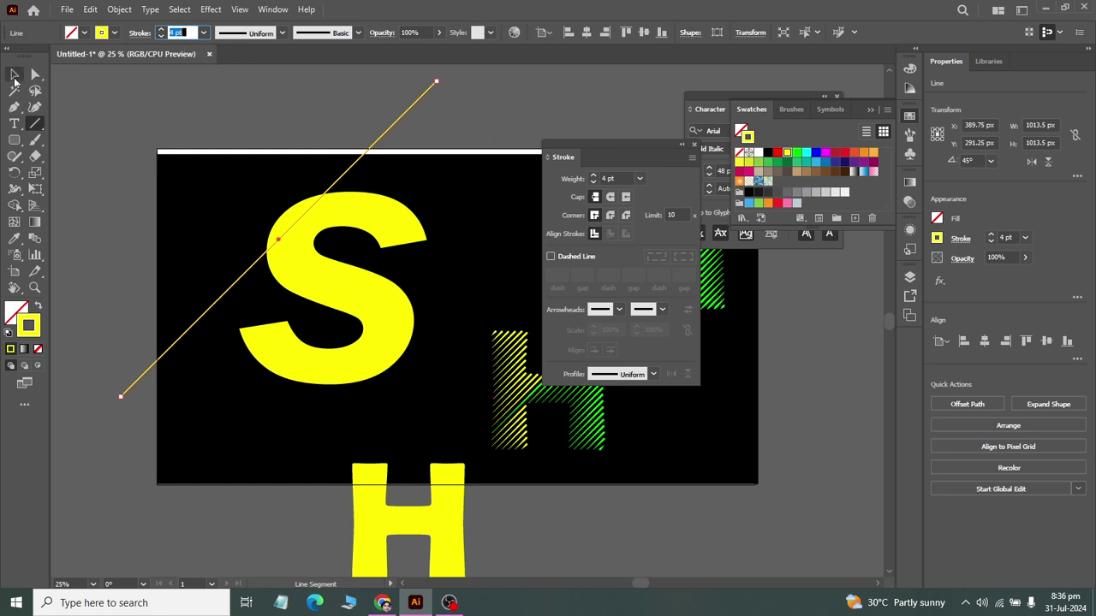
key("ctrl+shift+a")
scroll(288, 257, "up", 1)
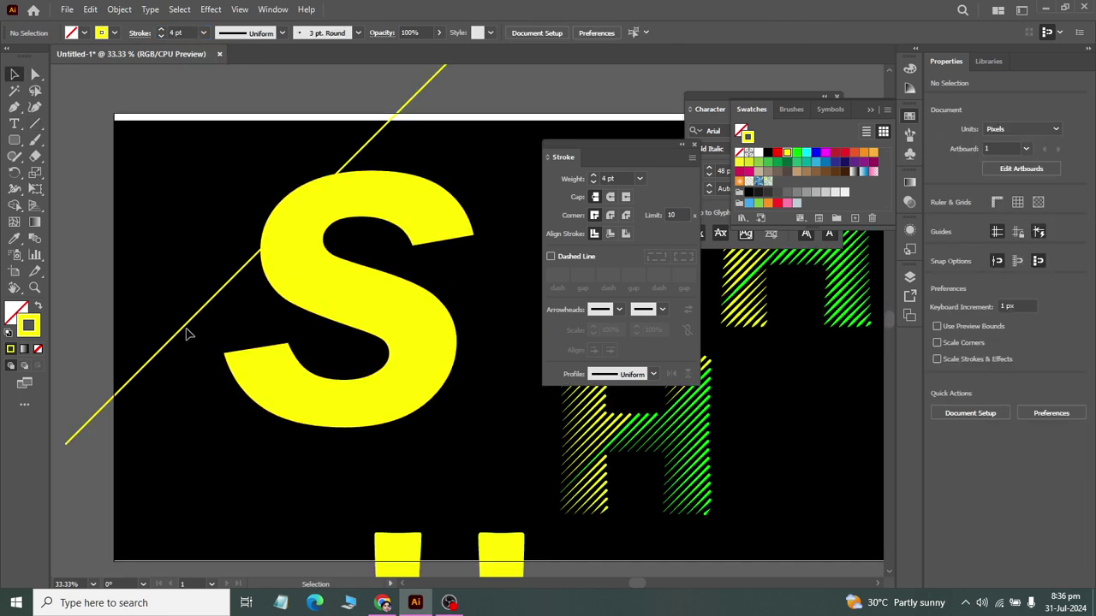
mouse_move(185, 324)
left_mouse_down()
mouse_move(211, 357)
mouse_move(188, 342)
mouse_move(196, 336)
left_mouse_up()
scroll(129, 386, "up", 1, "alt")
scroll(137, 381, "down", 1, "alt")
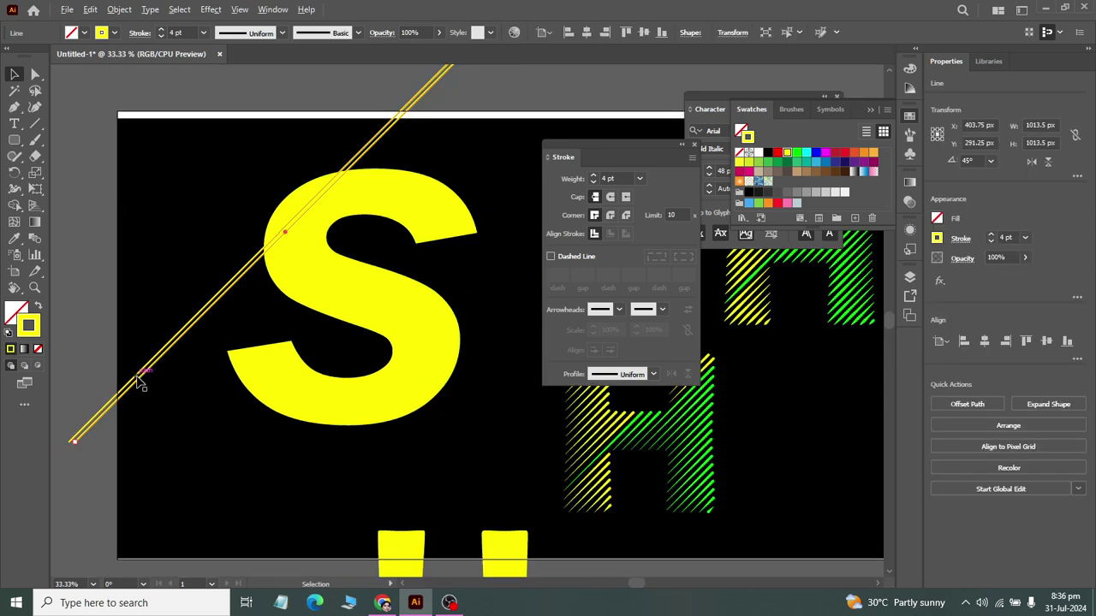
key("ctrl+z")
Duplicate the diagonal line with a small parallel offset of about 6.5 px to the right and down
scroll(133, 401, "up", 1, "alt")
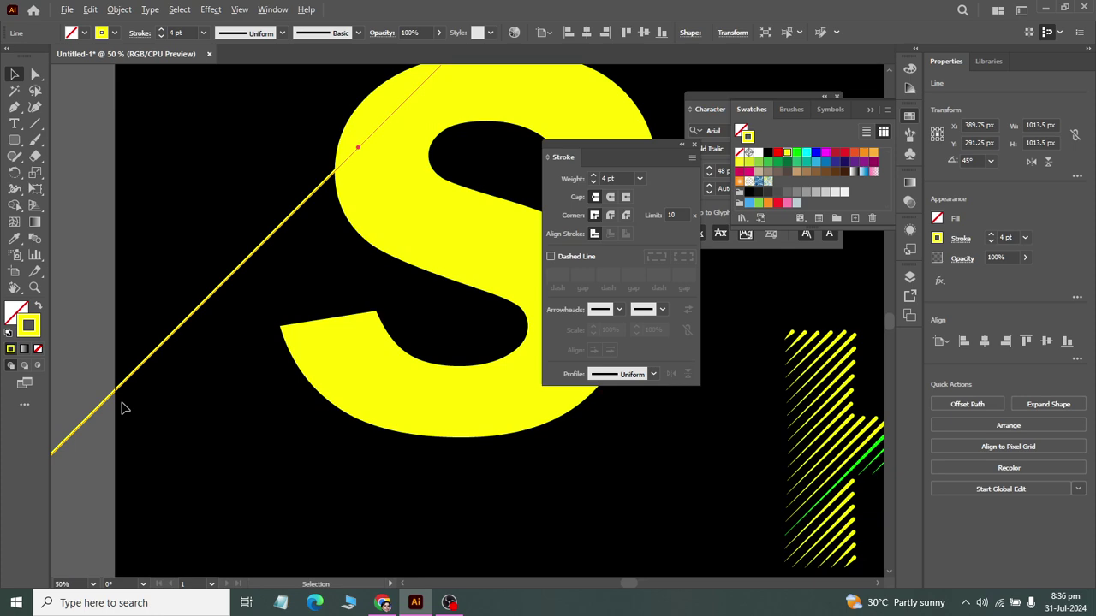
scroll(120, 411, "right", 1, "ctrl")
scroll(119, 413, "left", 2, "ctrl")
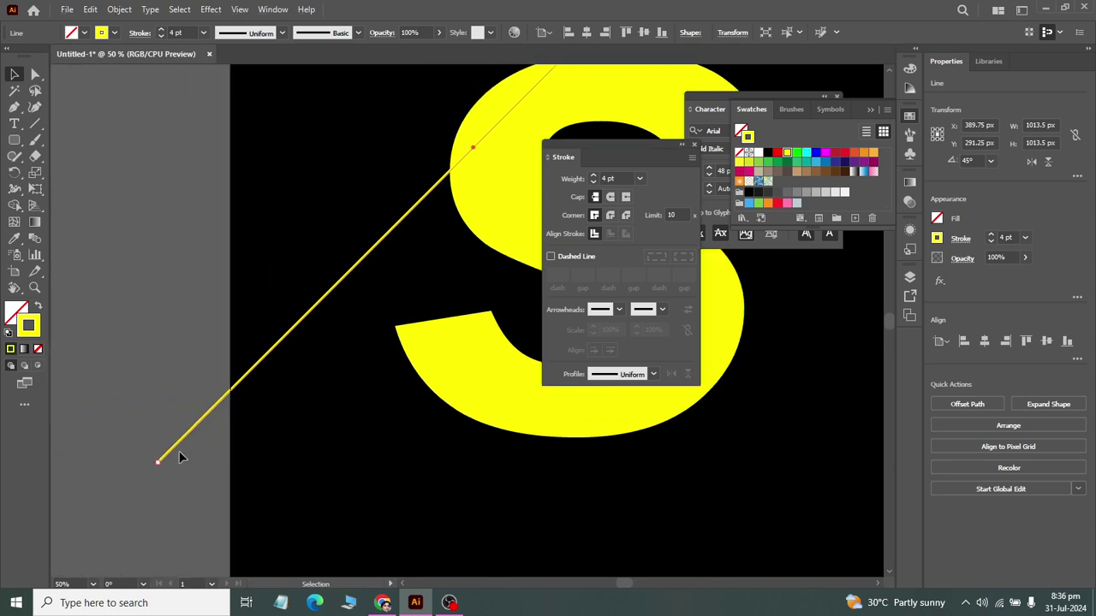
left_click_drag(175, 451, 182, 456)
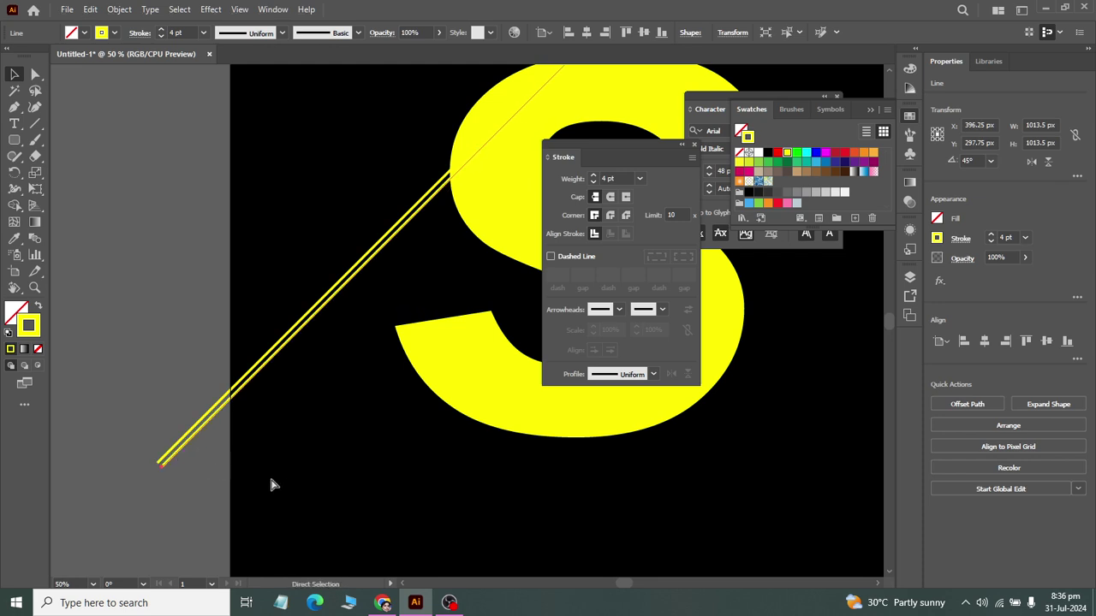
Repeat the line duplication until evenly spaced parallel diagonals cover the whole letter S, and clear the selection
key("ctrl+d")
key("ctrl+d")
key("ctrl+d")
key("ctrl+d")
key("ctrl+d")
key("ctrl+d")
key("ctrl+d")
key("ctrl+d")
key("ctrl+d")
key("ctrl+d")
key("ctrl+d")
key("ctrl+d")
key("ctrl+d")
key("ctrl+d")
key("ctrl+d")
key("ctrl+d")
key("ctrl+d")
key("ctrl+d")
key("ctrl+d")
key("ctrl+d")
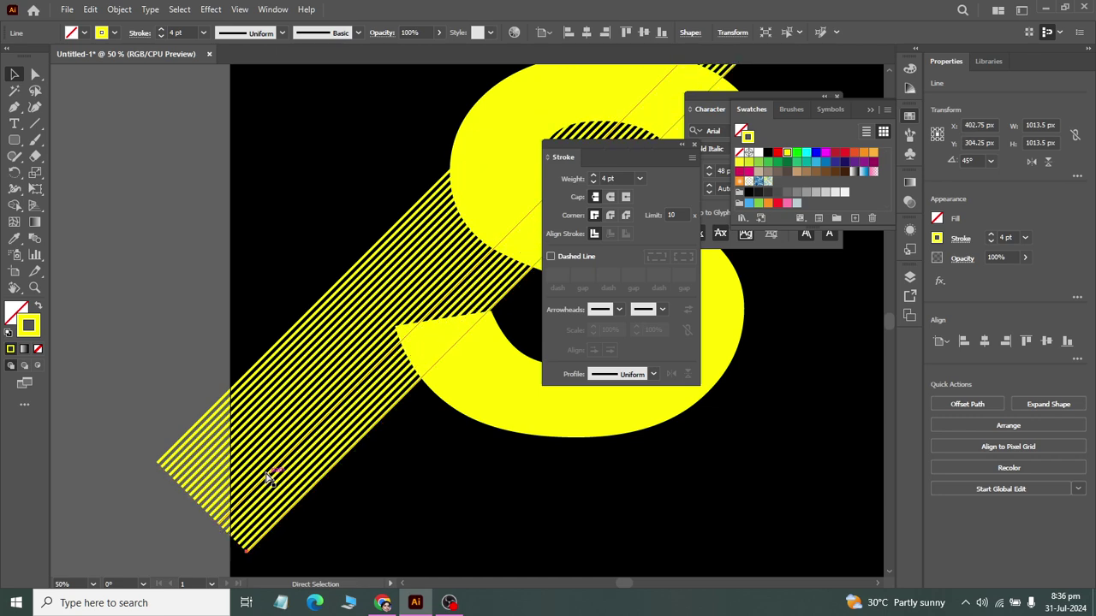
key("ctrl+d")
key("ctrl+d")
key("ctrl+d")
key("ctrl+d")
key("ctrl+d")
key("ctrl+d")
key("ctrl+d")
key("ctrl+d")
key("ctrl+d")
key("ctrl+d")
key("ctrl+d")
key("ctrl+d")
key("ctrl+d")
key("ctrl+d")
key("ctrl+d")
key("ctrl+d")
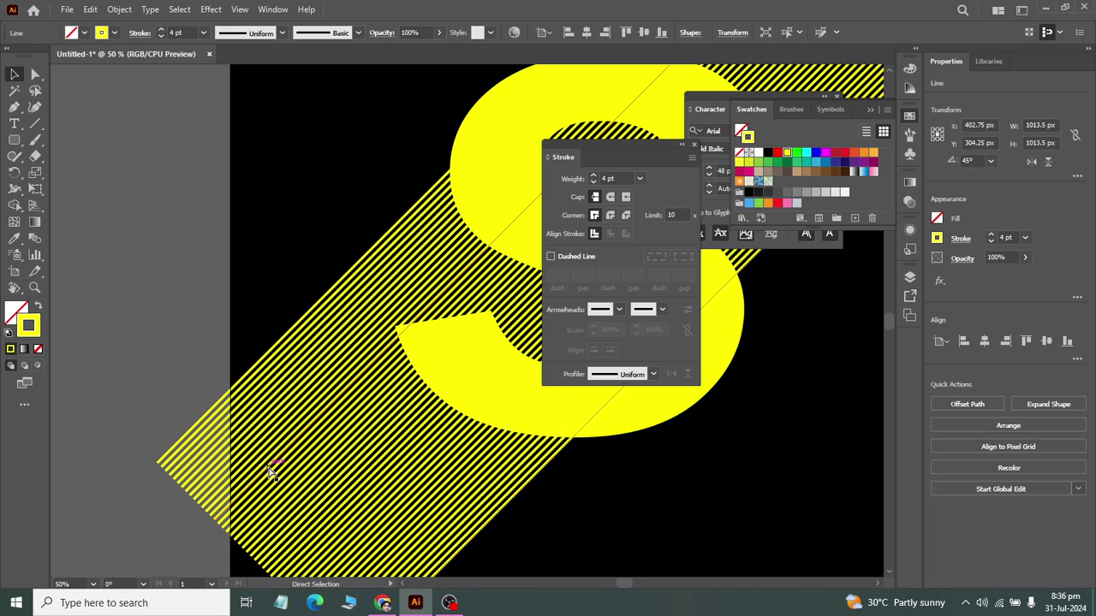
key("ctrl+d")
key("ctrl+d")
key("ctrl+d")
key("ctrl+d")
key("ctrl+d")
key("ctrl+d")
key("ctrl+d")
key("ctrl+d")
key("ctrl+d")
key("ctrl+d")
key("ctrl+d")
key("ctrl+d")
key("ctrl+minus")
key("ctrl+minus")
key("ctrl+minus")
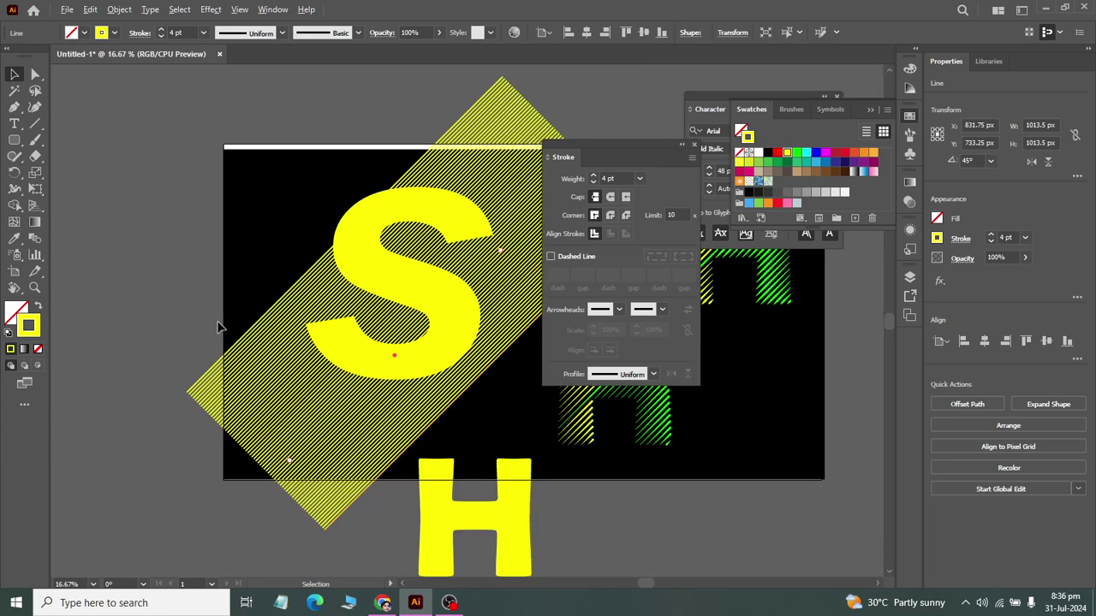
scroll(311, 254, "right", 3)
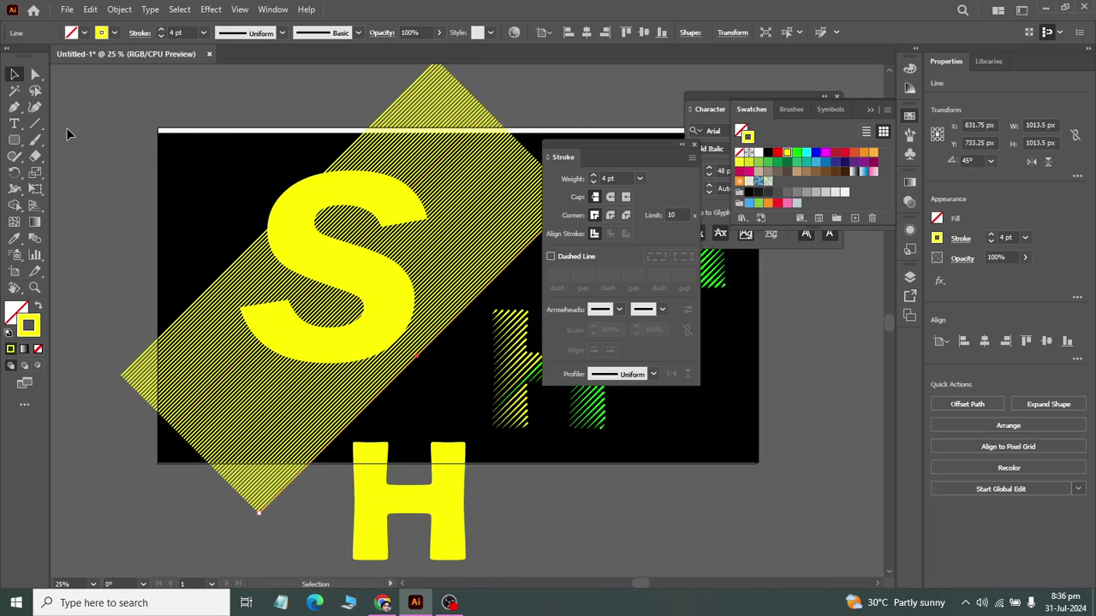
left_click(76, 178)
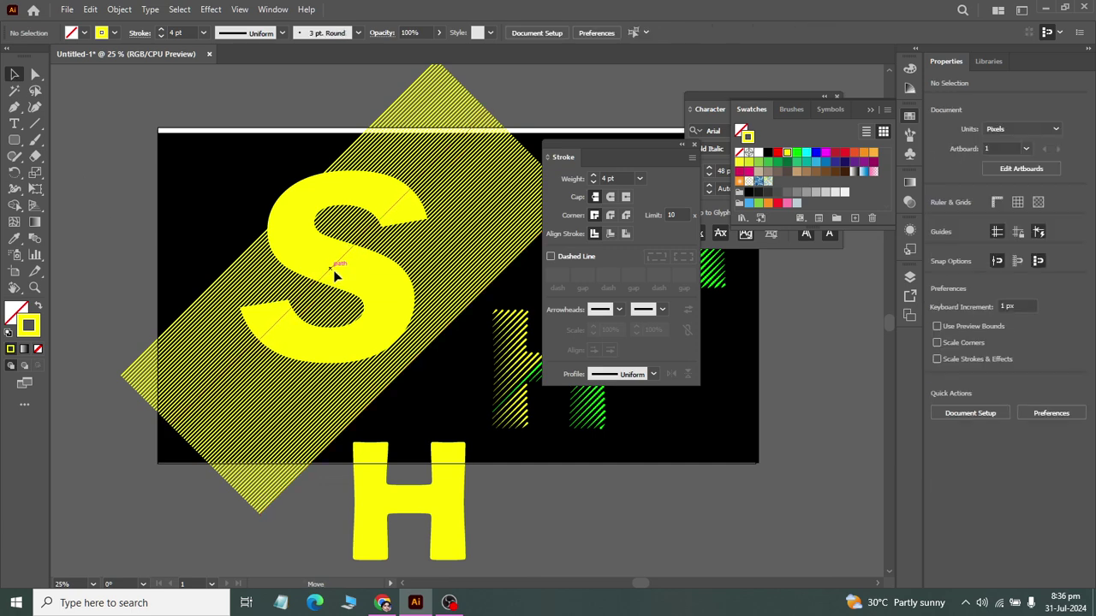
Move the S about 52 px right and 37 px down within the line pattern using Outline view, and return to Preview
left_click_drag(348, 283, 385, 312)
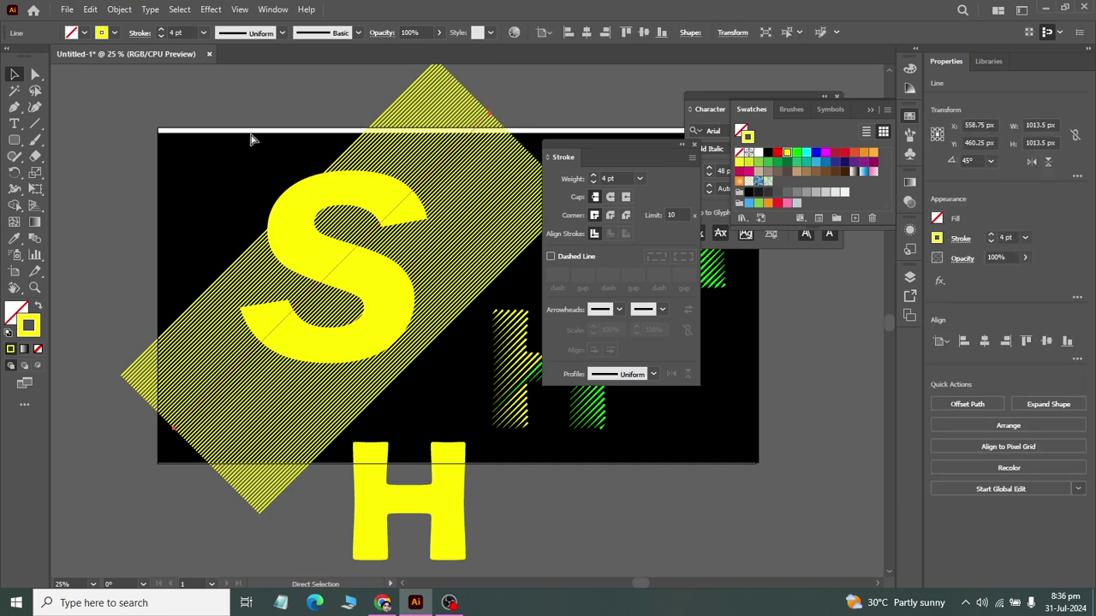
key("ctrl+y")
scroll(314, 190, "up", 1)
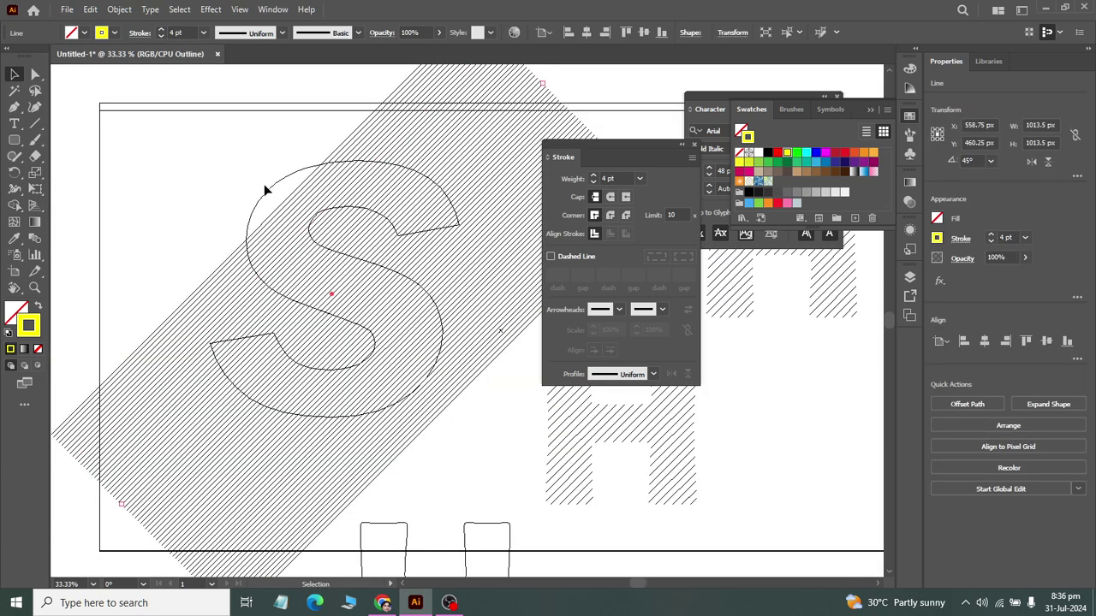
left_click_drag(266, 188, 289, 214)
scroll(286, 256, "down", 2)
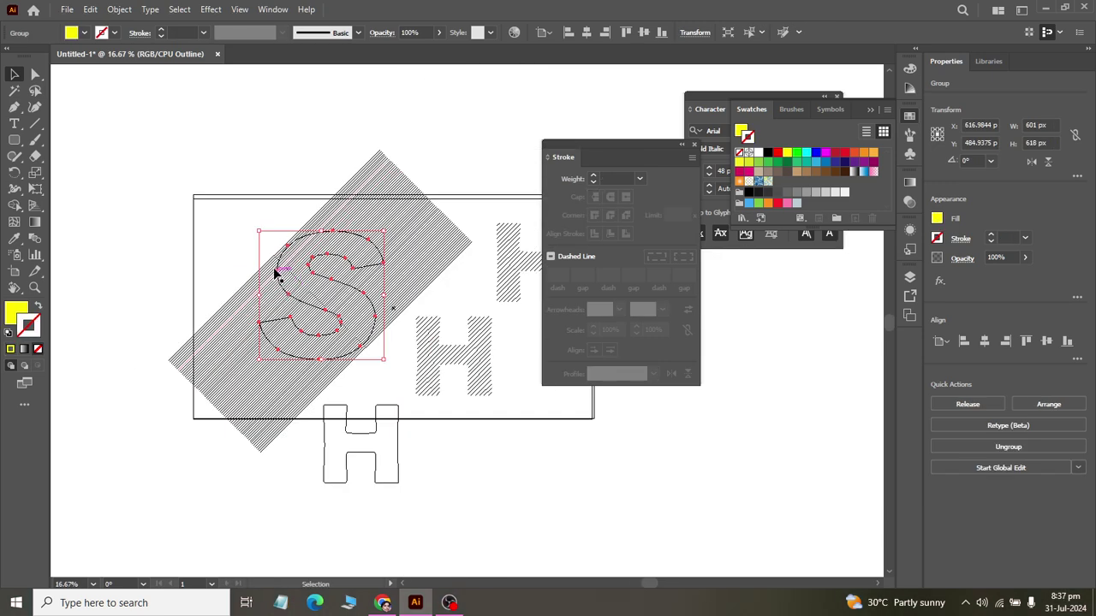
key("ctrl+y")
scroll(359, 274, "up", 1)
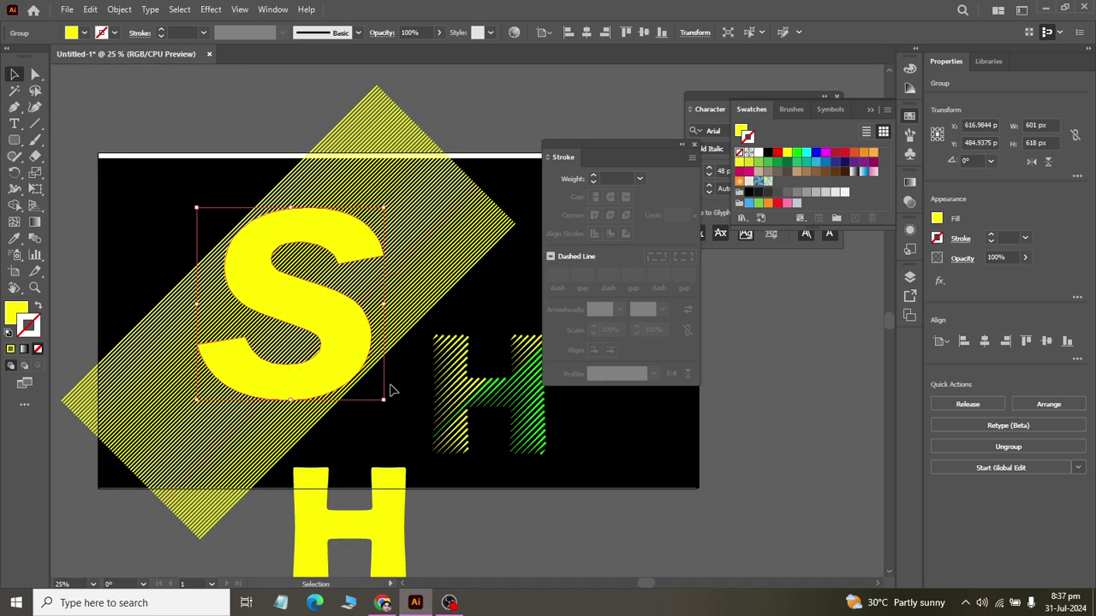
Select the S with its line pattern and erase the line ends extending below and left of the letter with the Shape Builder tool
scroll(387, 389, "down", 1)
left_click_drag(396, 415, 196, 172)
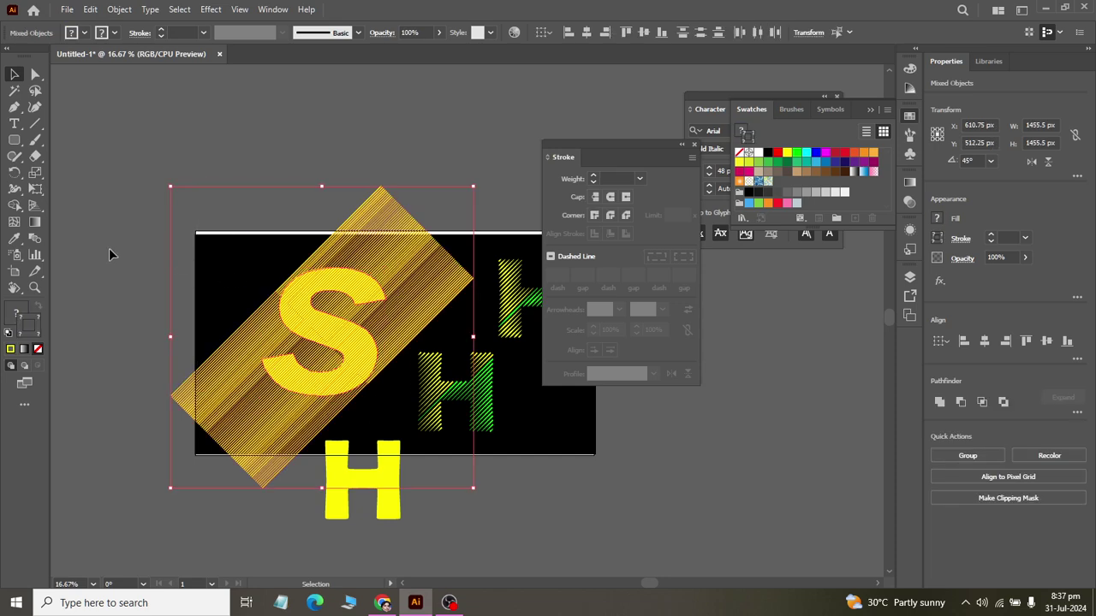
left_click(15, 205)
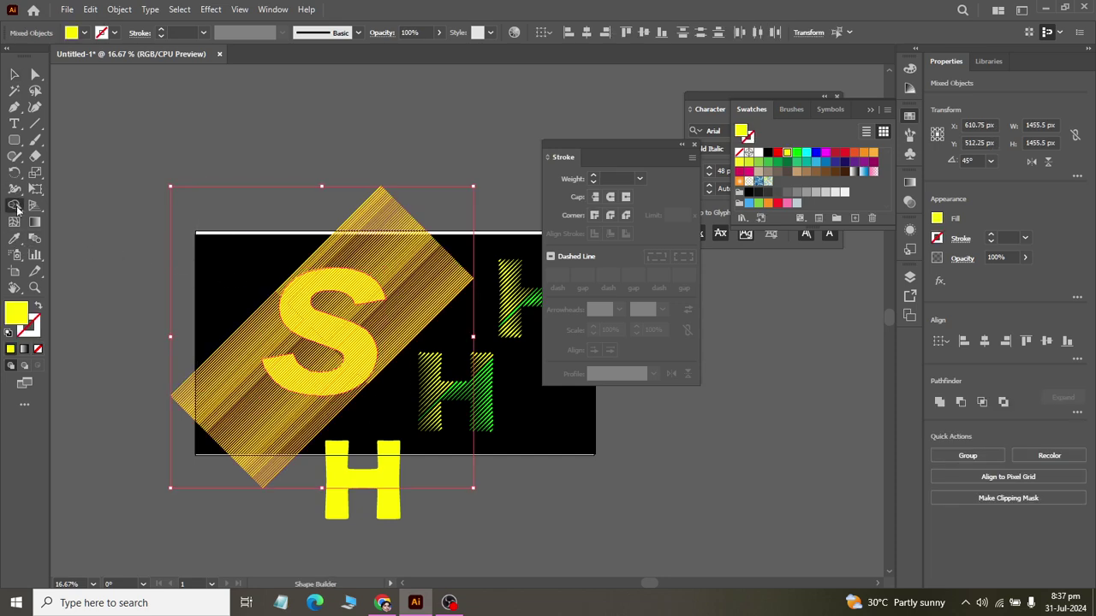
scroll(242, 305, "down", 2)
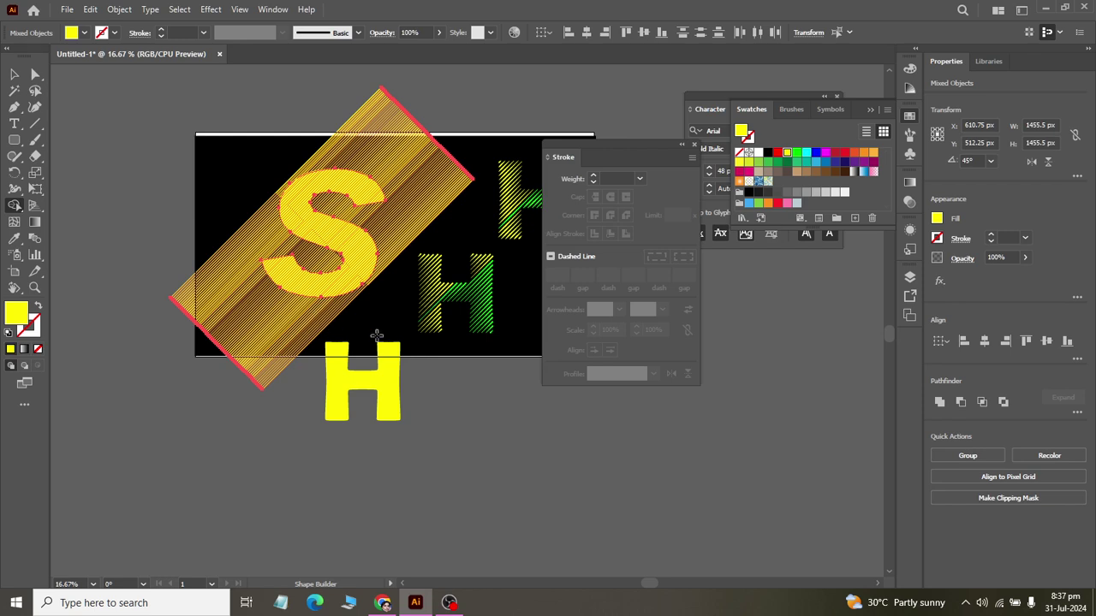
scroll(330, 306, "up", 1)
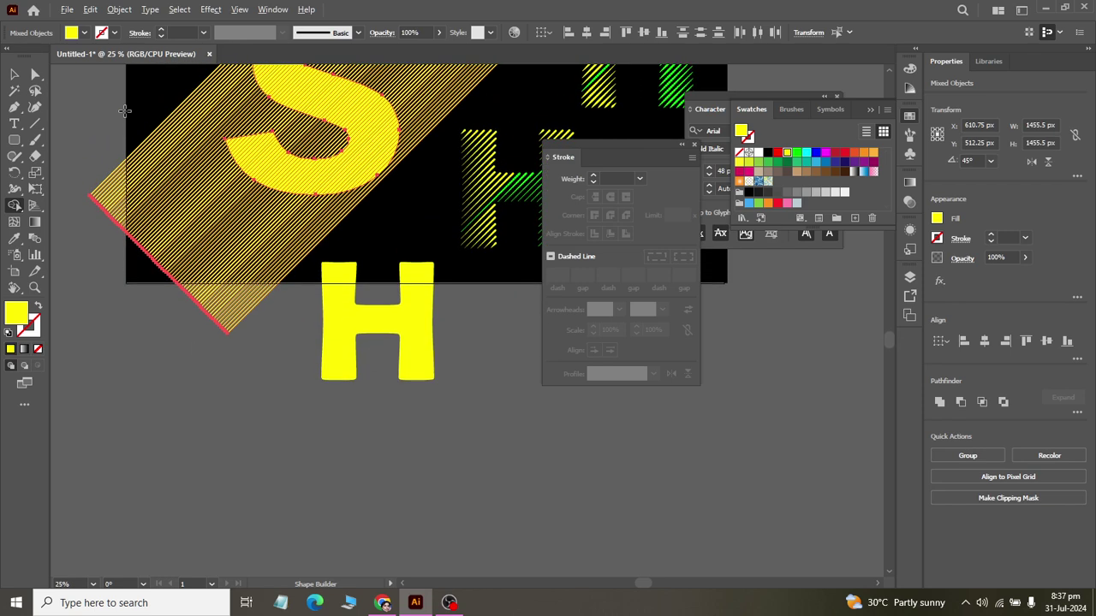
left_click_drag(254, 312, 256, 318)
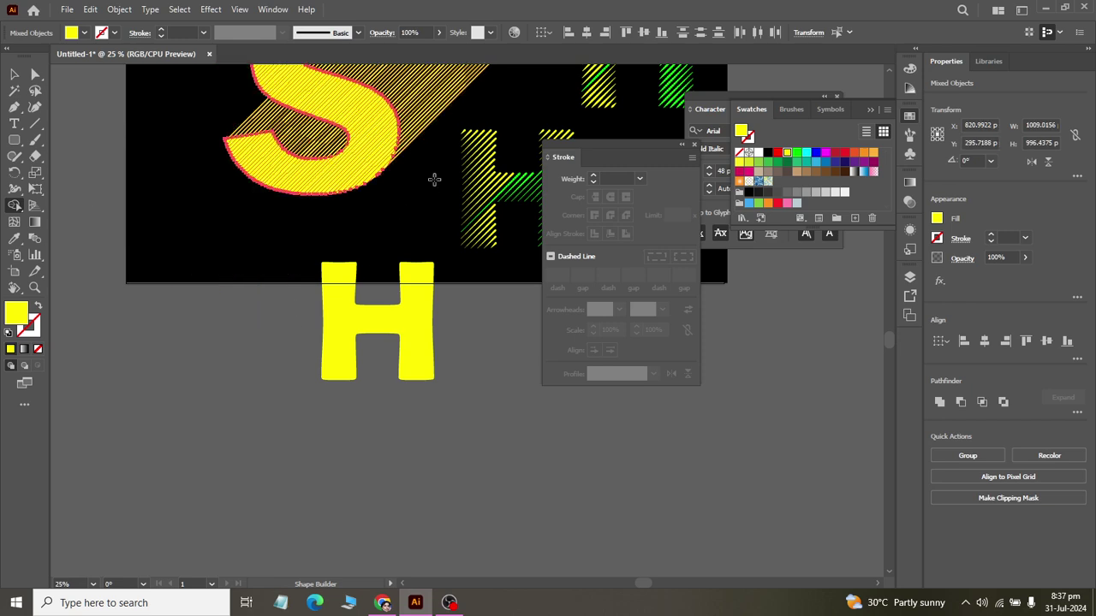
Erase the line segments extending above and right of the S, including those in its upper opening, with Shape Builder
scroll(434, 178, "up", 2)
scroll(523, 196, "up", 2)
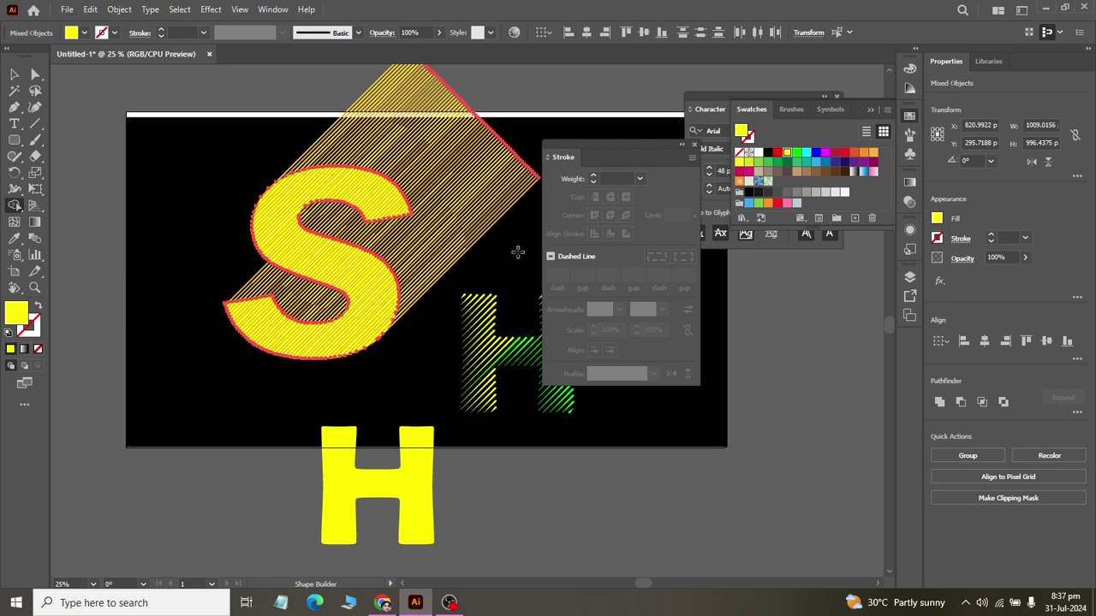
left_click(383, 224, "alt")
scroll(411, 269, "up", 3)
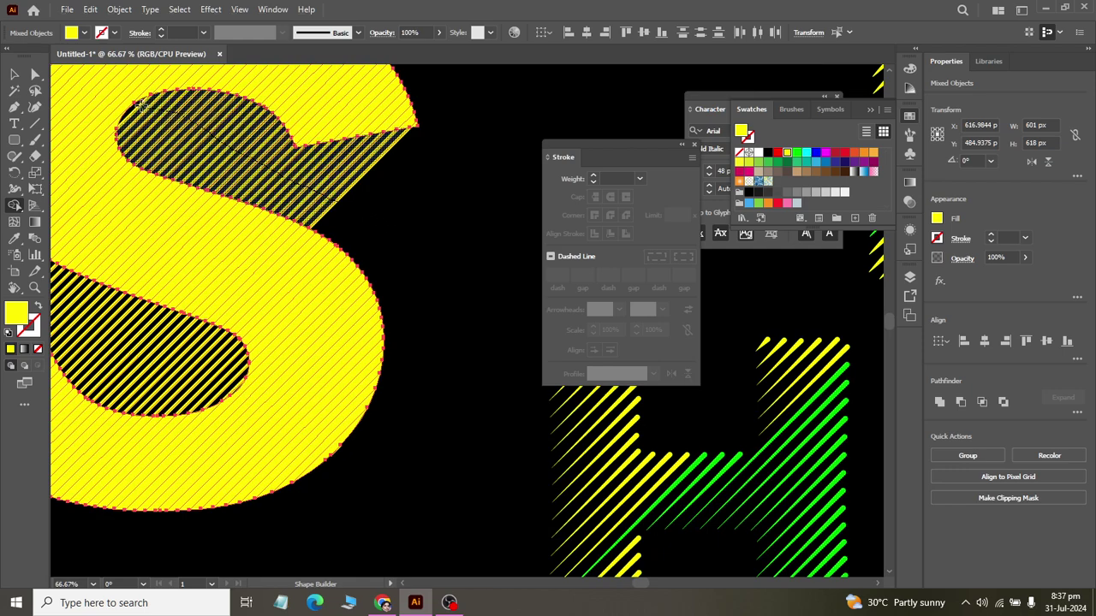
left_click(151, 154, "alt")
scroll(152, 167, "down", 3)
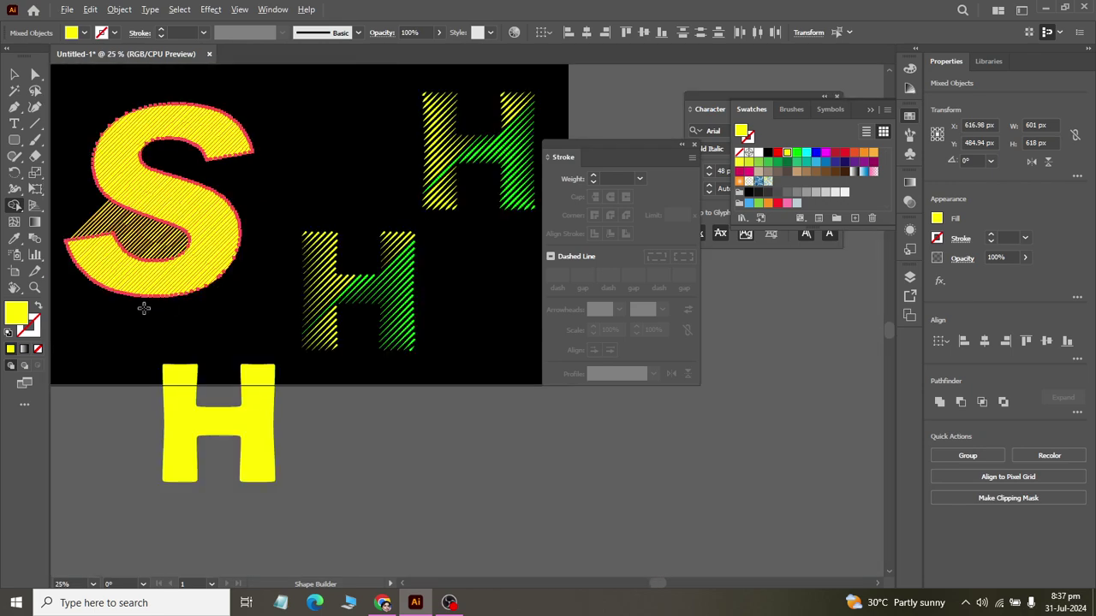
Erase the line segments in the S's lower opening, including the leftover slivers along its inner curve
scroll(142, 308, "up", 2)
scroll(128, 214, "left", 2)
scroll(172, 134, "up", 1)
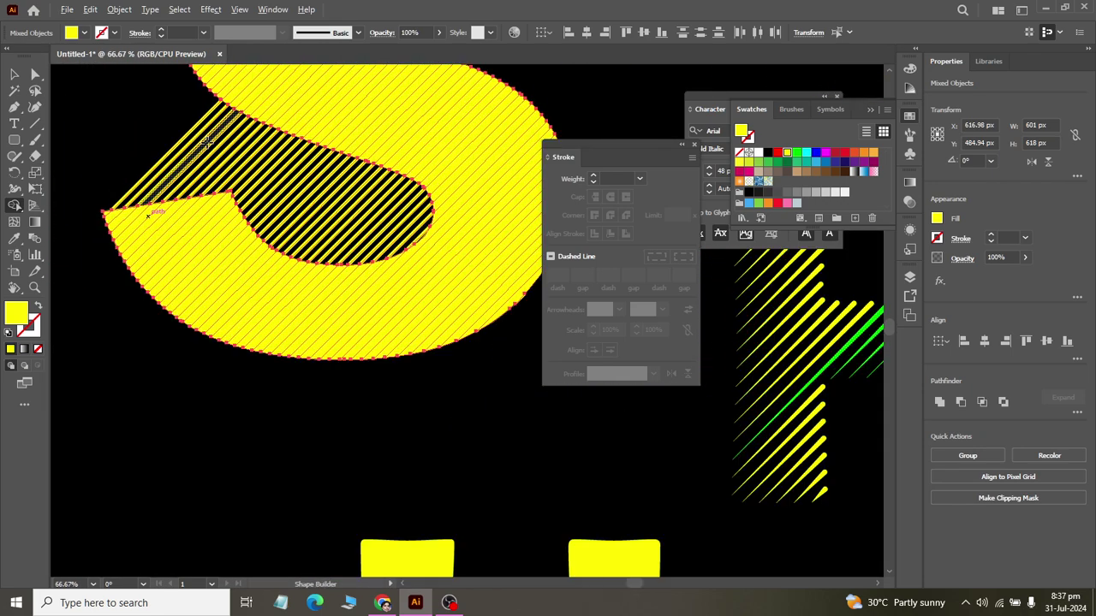
mouse_move(324, 208)
left_mouse_down()
mouse_move(414, 241)
mouse_move(391, 237)
left_mouse_up()
scroll(391, 237, "up", 3)
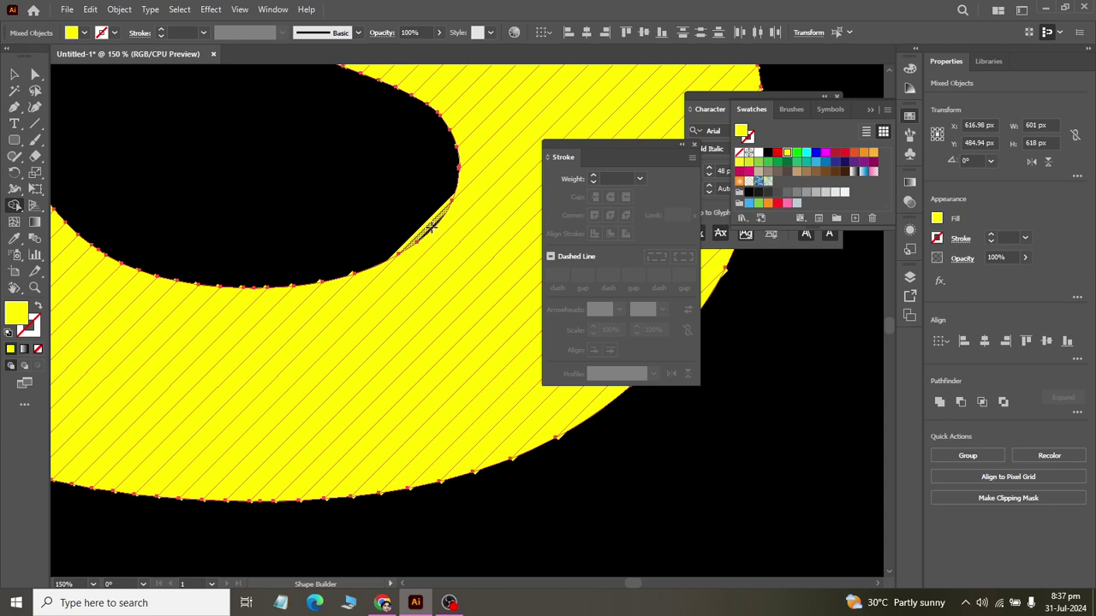
left_click(427, 226)
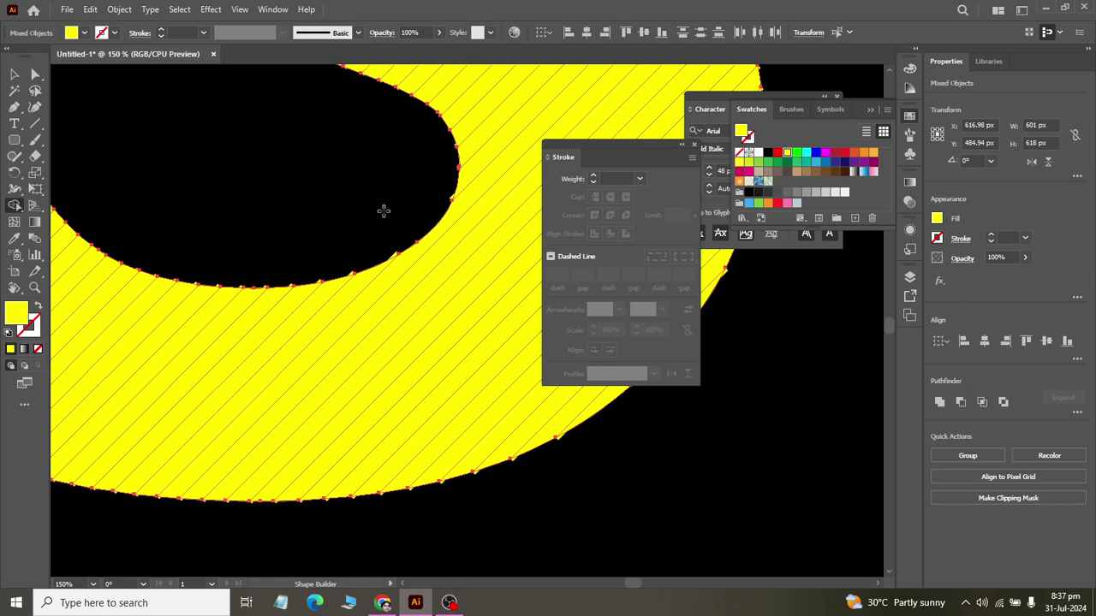
scroll(383, 210, "down", 4)
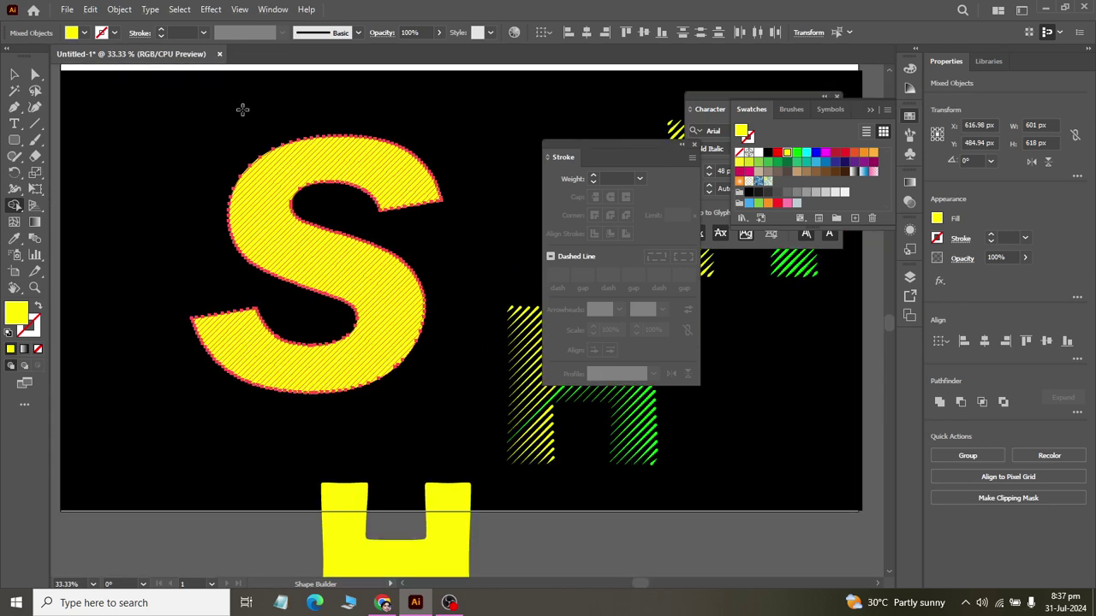
Move the solid S about 58 px right and 55 px down off the trimmed lines using Outline view, and return to Preview
left_click(15, 74)
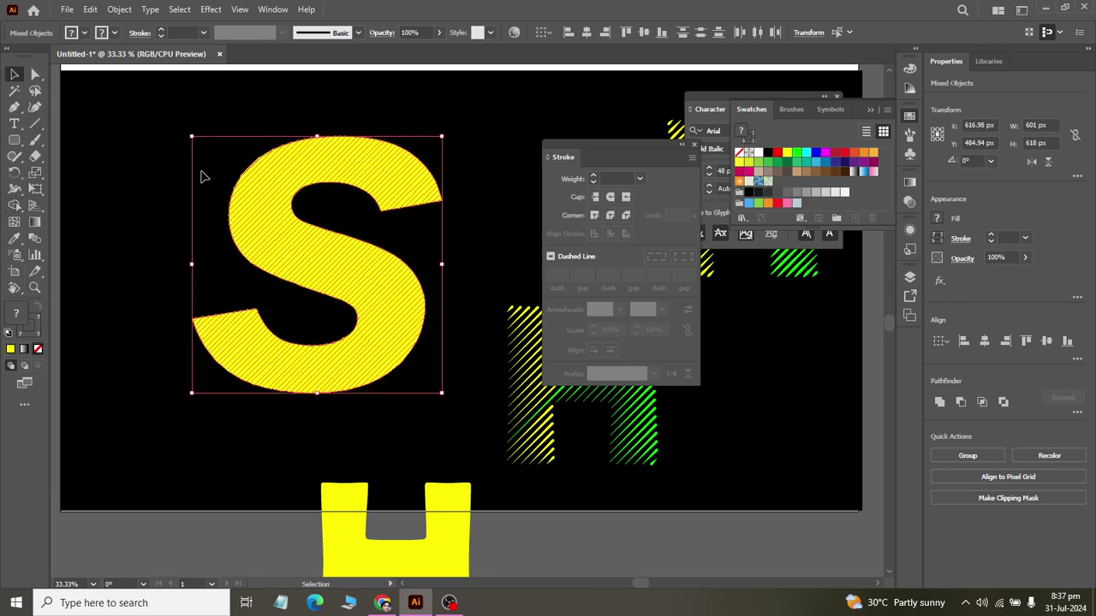
left_click(214, 107)
key("ctrl+y")
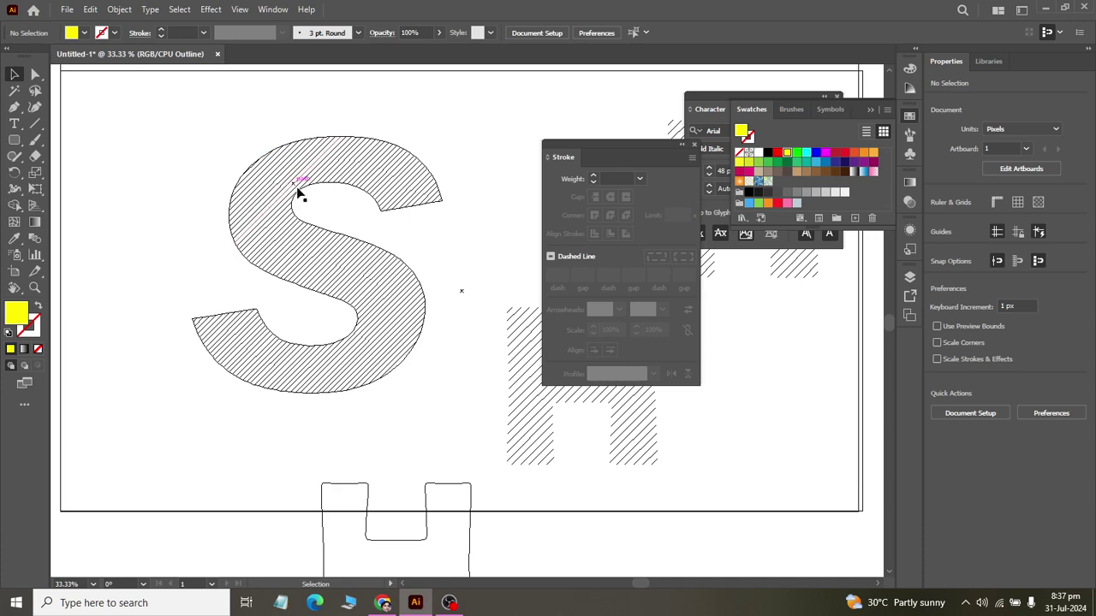
scroll(308, 188, "up", 6)
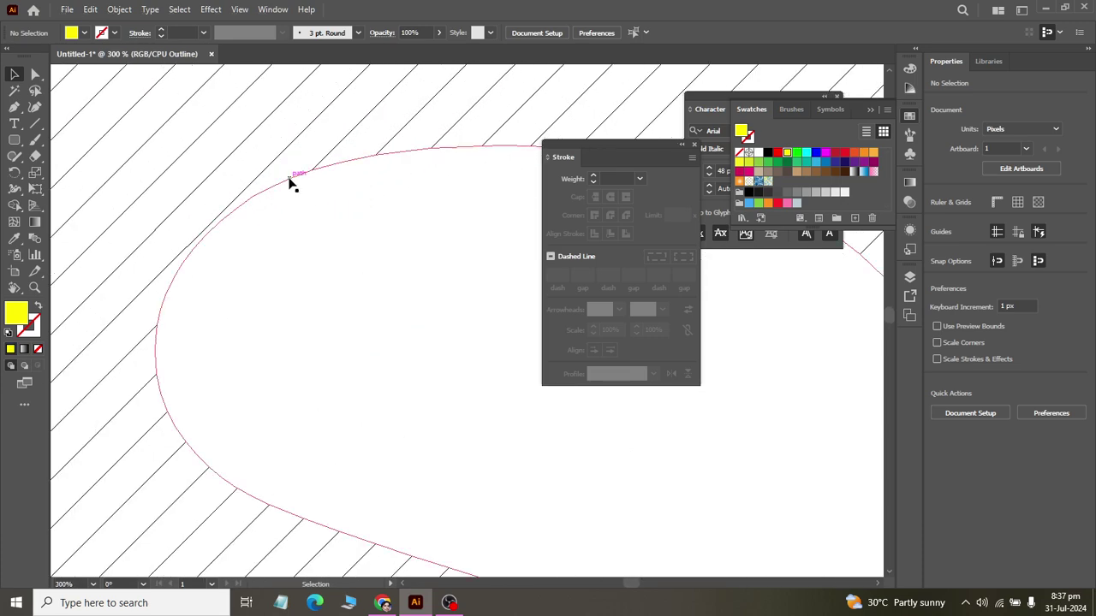
left_click_drag(288, 179, 479, 385)
scroll(316, 243, "down", 6)
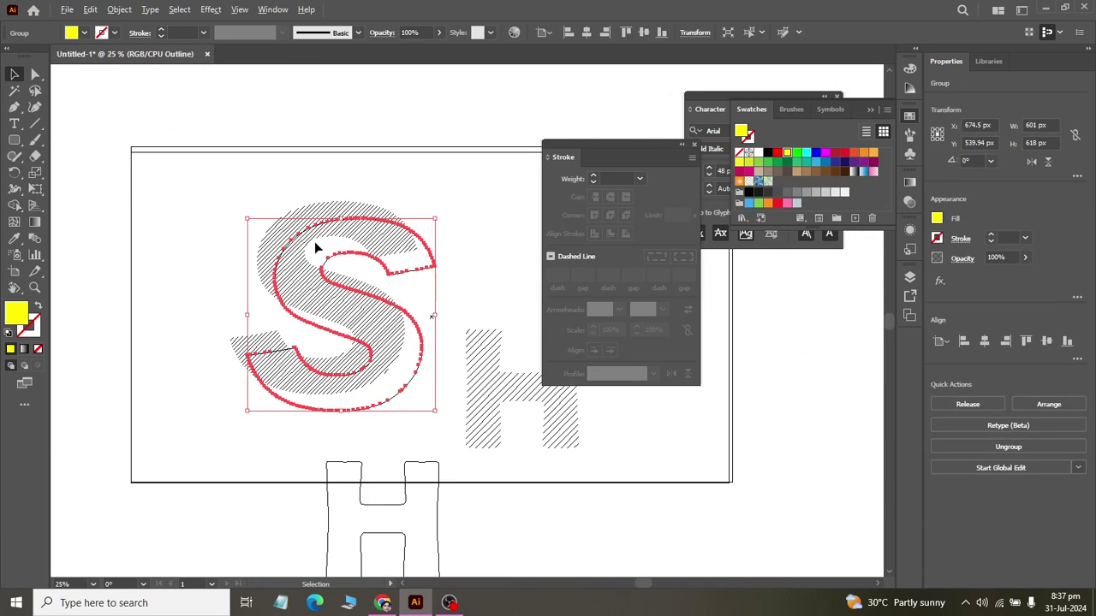
key("ctrl+y")
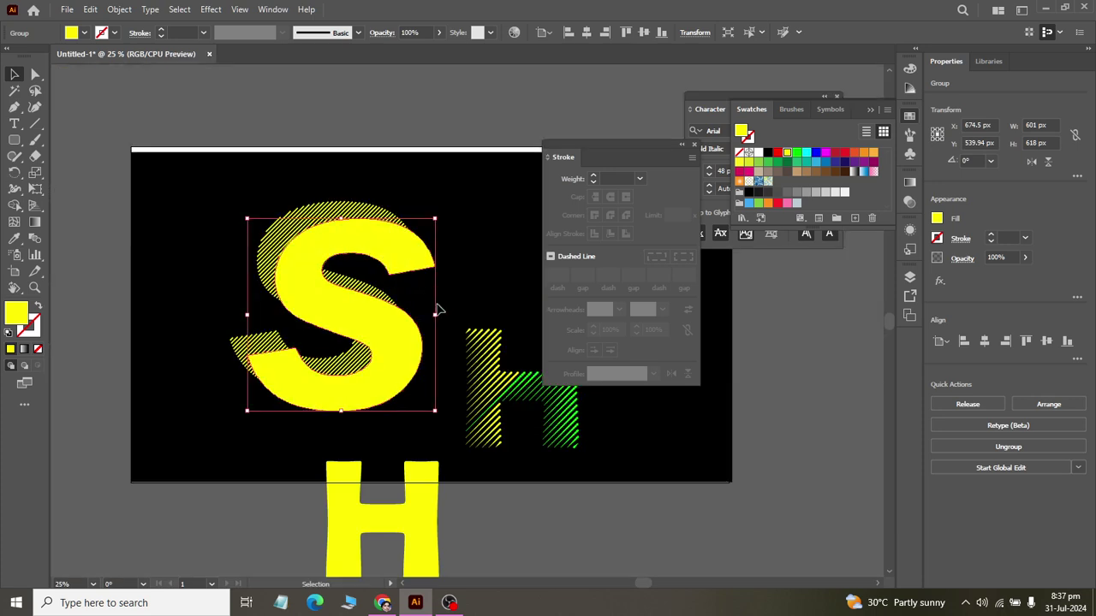
Move the solid S clear of the hatched letter to the artboard's lower-left edge, at about X 181.5 px and Y 1239 px
left_click(469, 291)
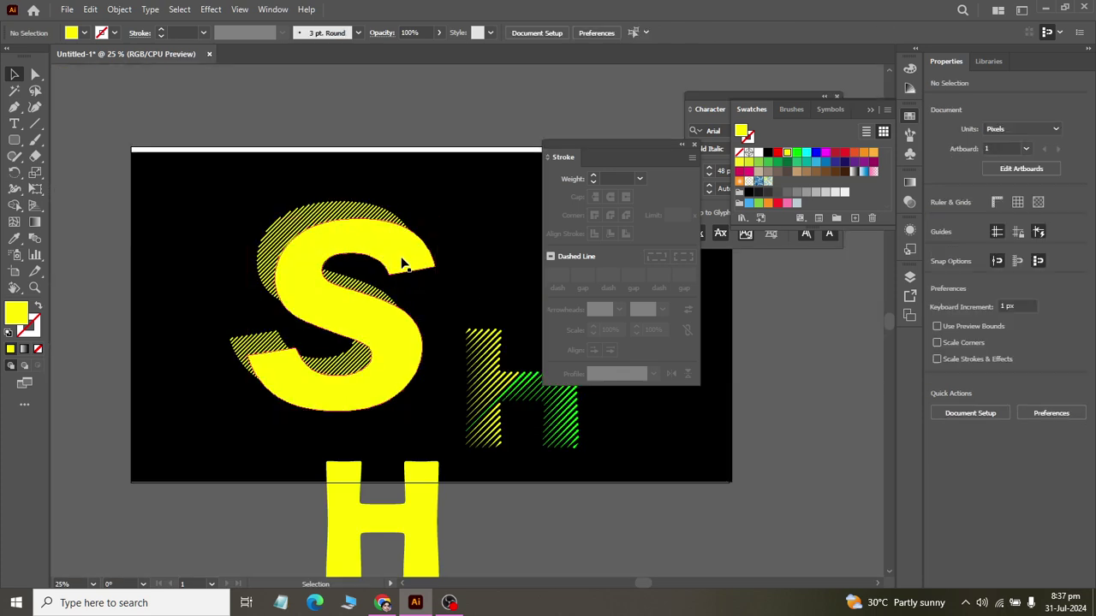
mouse_move(403, 262)
left_mouse_down()
mouse_move(397, 241)
mouse_move(399, 250)
left_mouse_up()
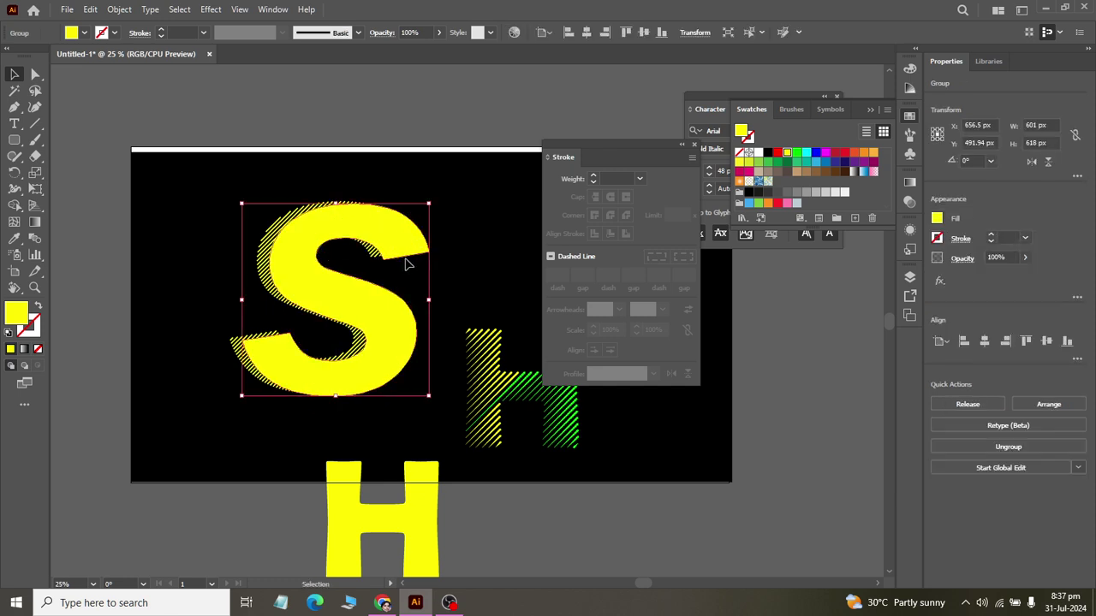
left_click(458, 288)
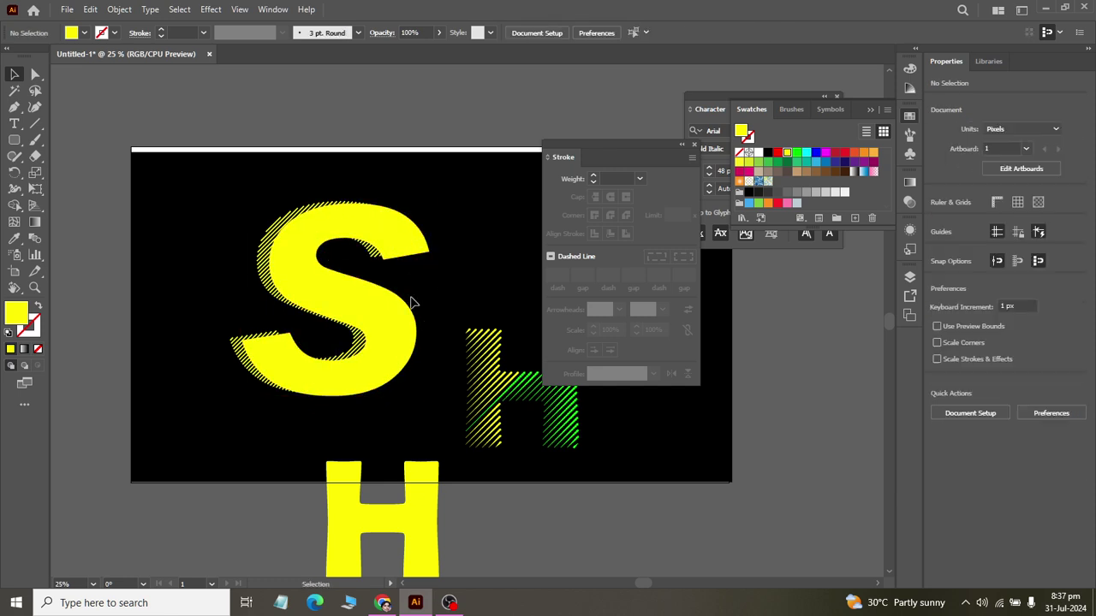
left_click(169, 481)
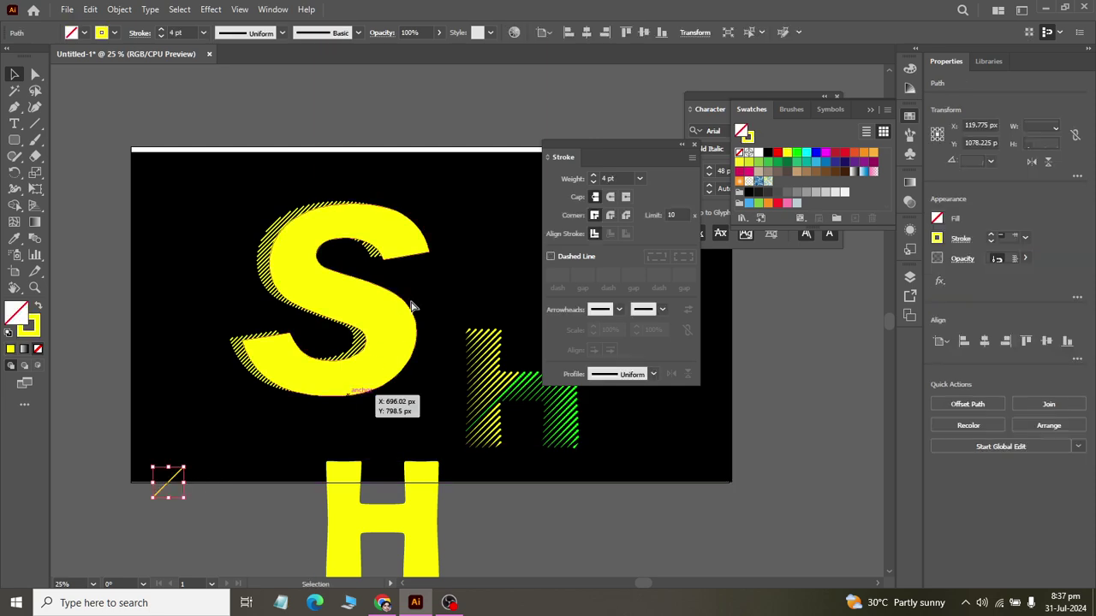
left_click(452, 289)
left_click_drag(412, 257, 279, 490)
scroll(393, 379, "up", 1)
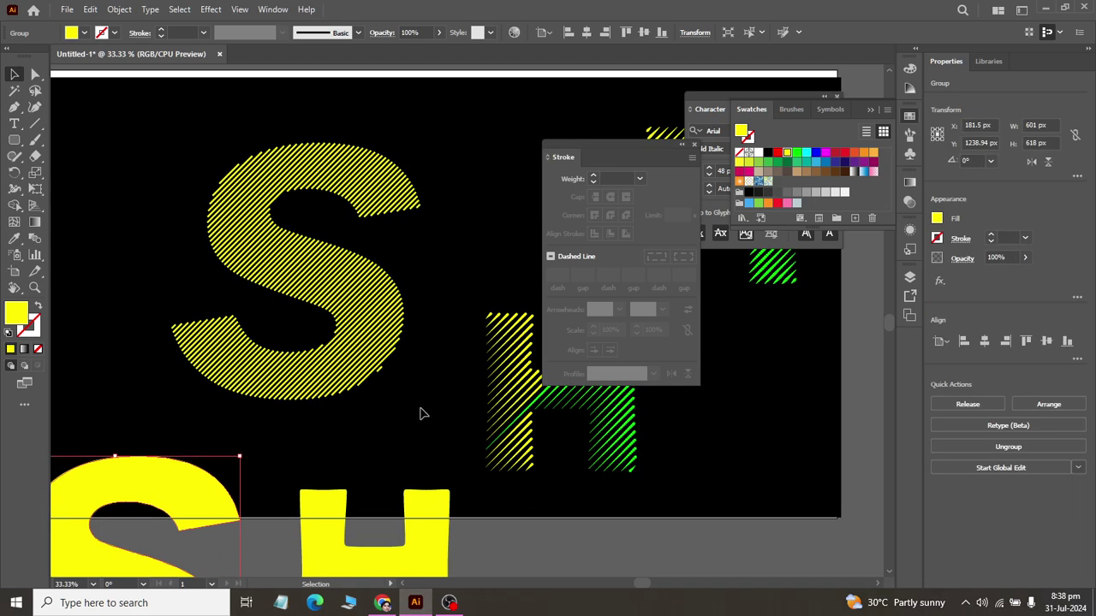
scroll(418, 413, "up", 1)
scroll(419, 413, "down", 1)
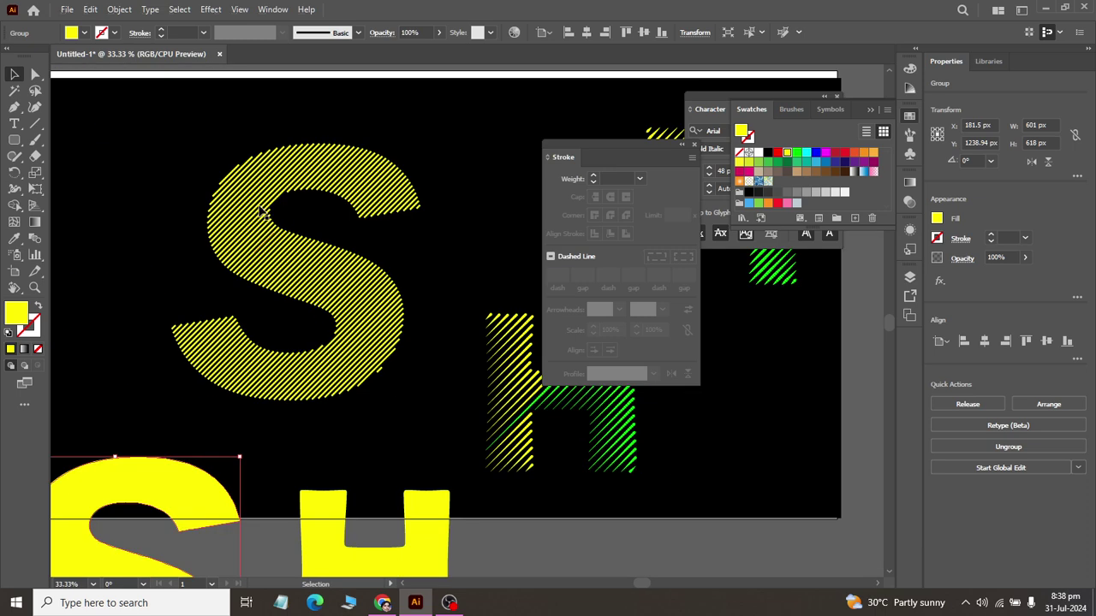
Select all diagonal lines of the hatched S and give them round caps and a 6 pt stroke weight
left_click_drag(130, 146, 440, 422)
scroll(413, 178, "up", 4)
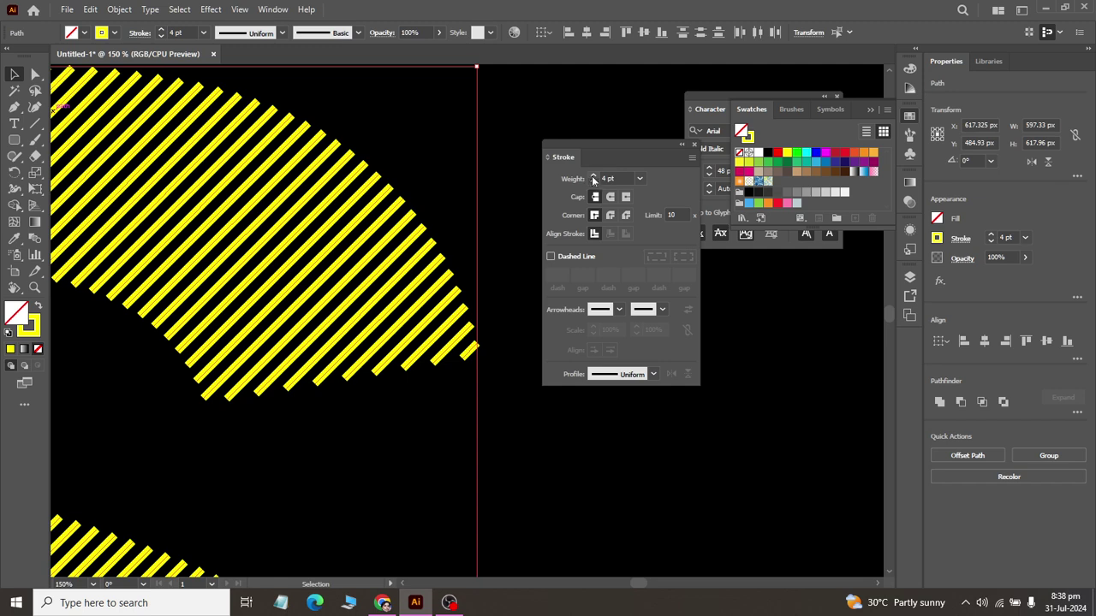
left_click(610, 198)
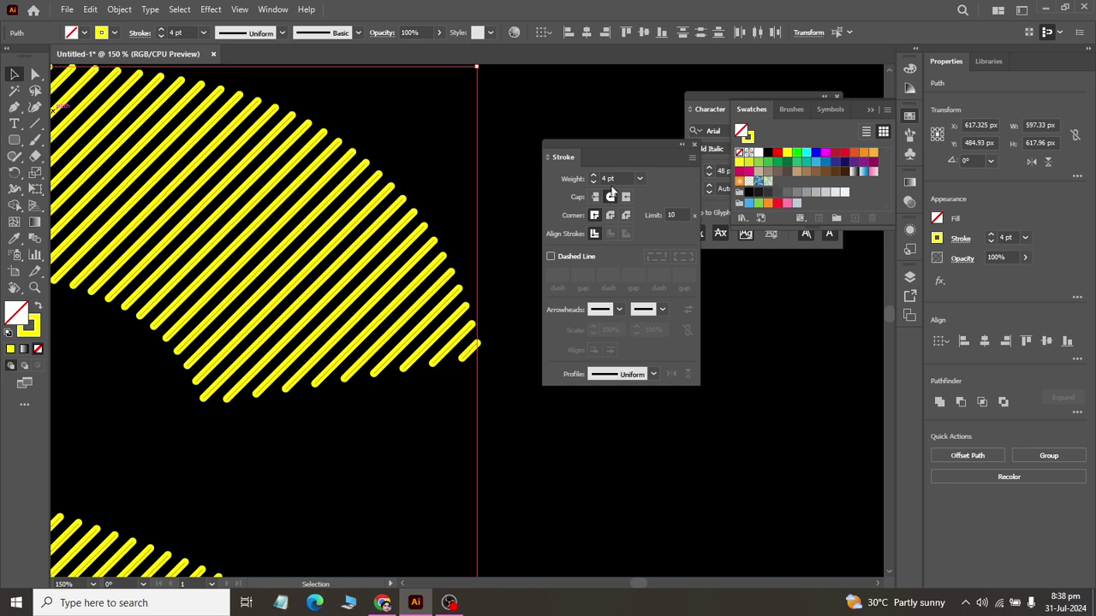
left_click(622, 177)
key("Down")
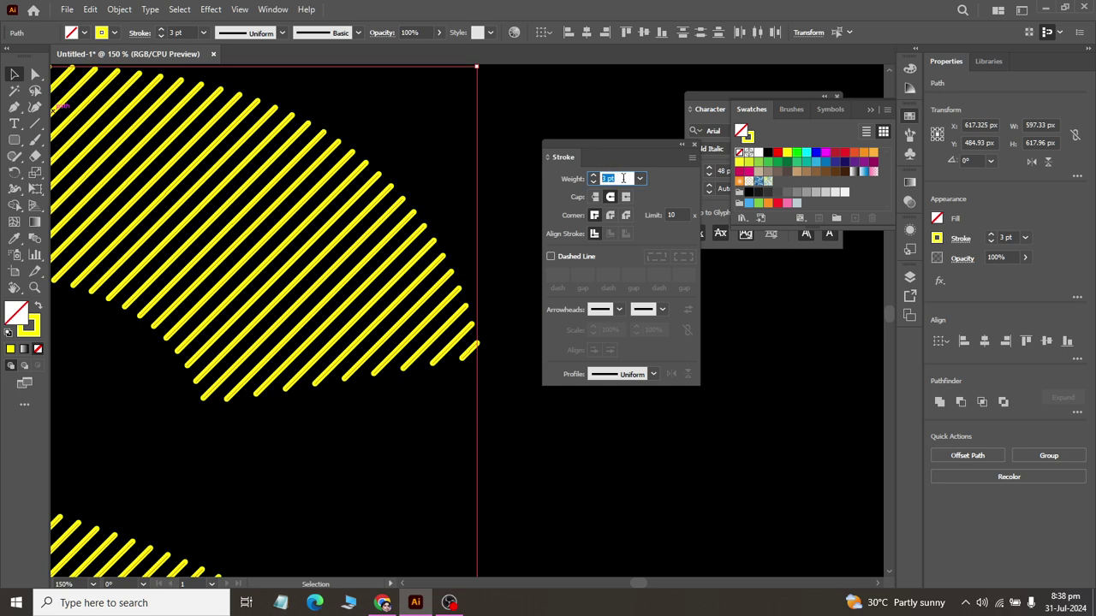
key("Up")
key("Up")
key("Up")
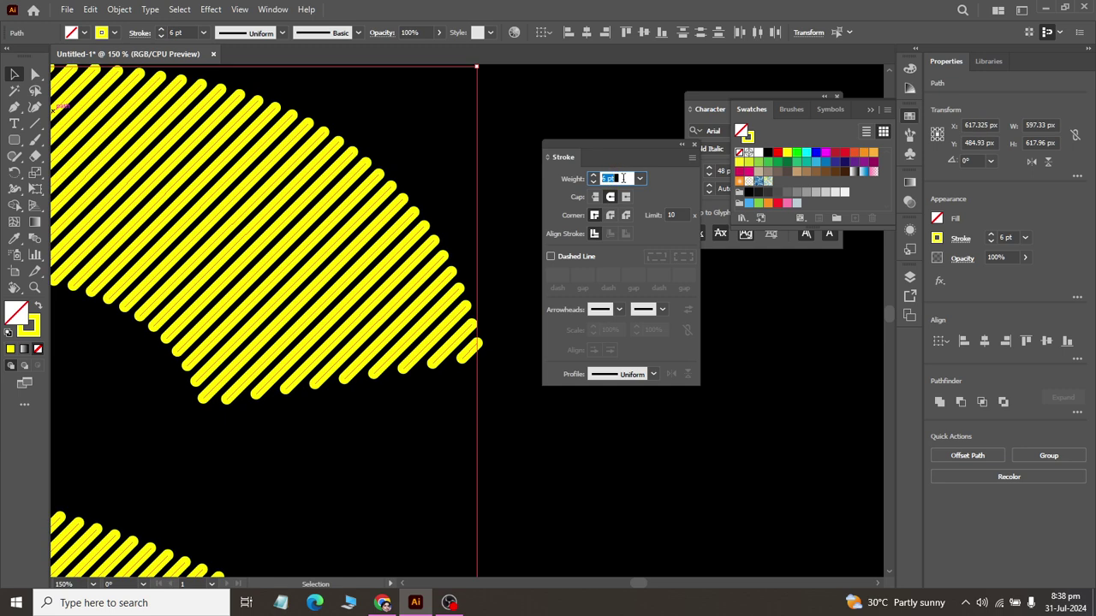
Try the symmetrical lens-shaped width profile on the hatched S's lines
left_click(622, 374)
left_click(614, 421)
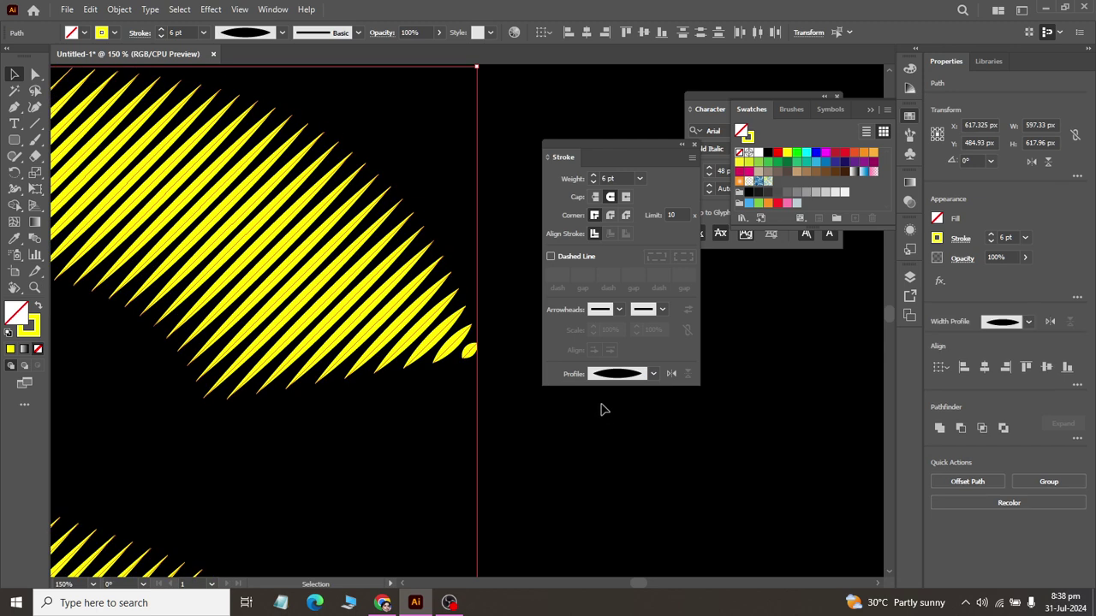
scroll(412, 382, "down", 3)
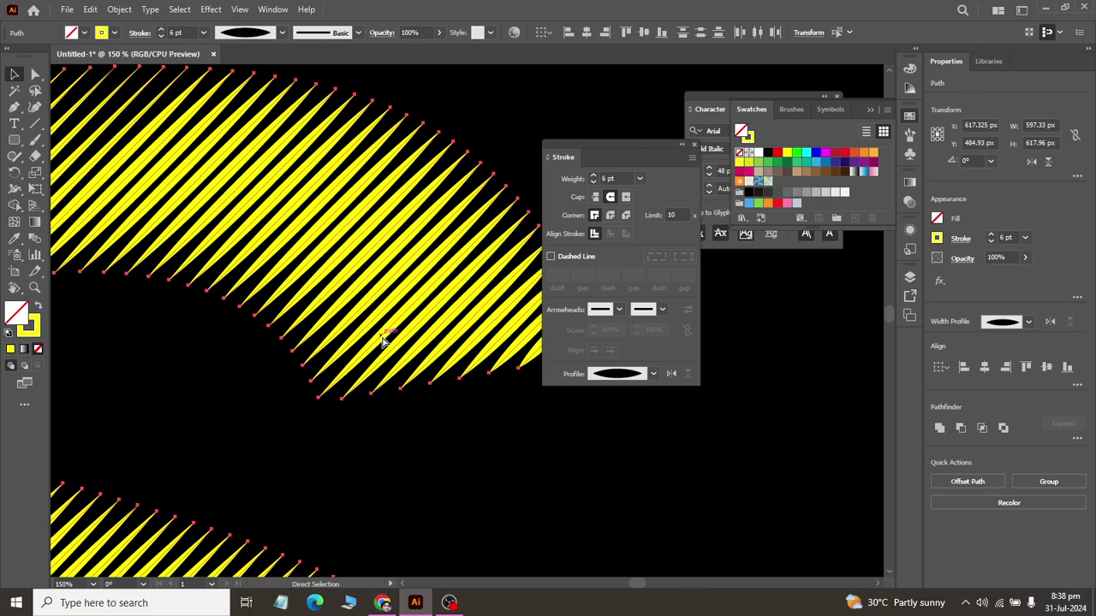
scroll(385, 340, "down", 2)
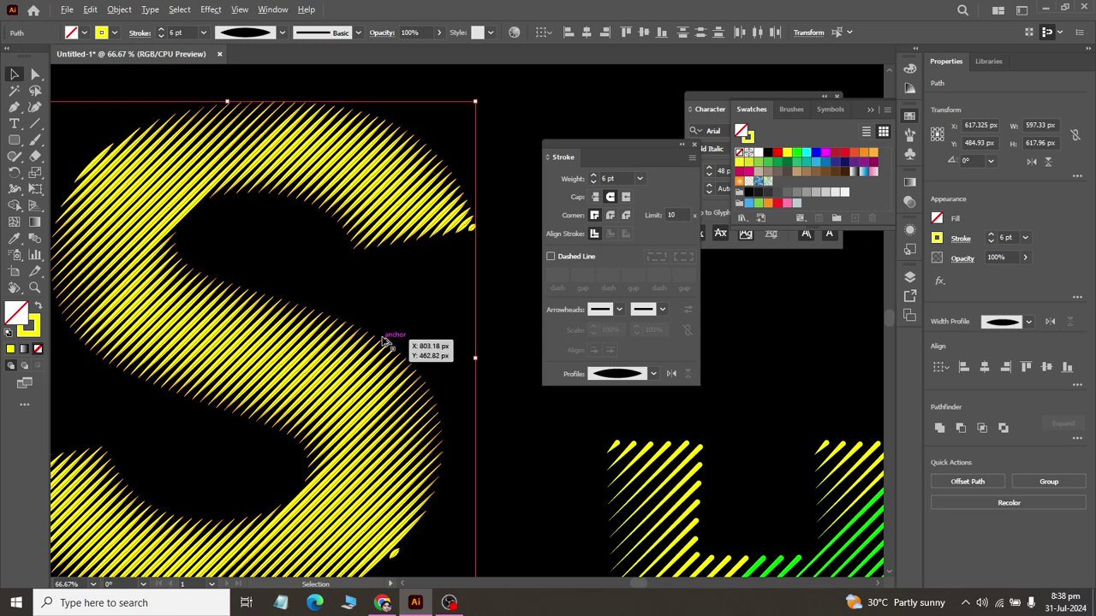
Try the wedge-shaped width profile that tapers to a point at one end on the hatched S's lines
left_click(602, 380)
left_click(595, 485)
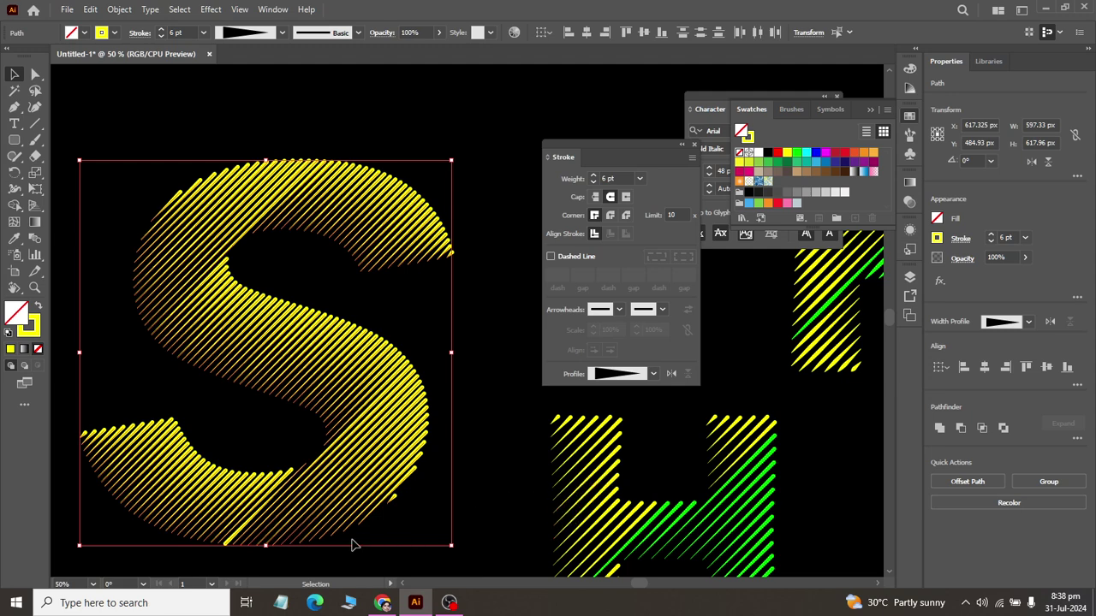
scroll(354, 544, "up", 3, "alt")
scroll(355, 545, "down", 2, "alt")
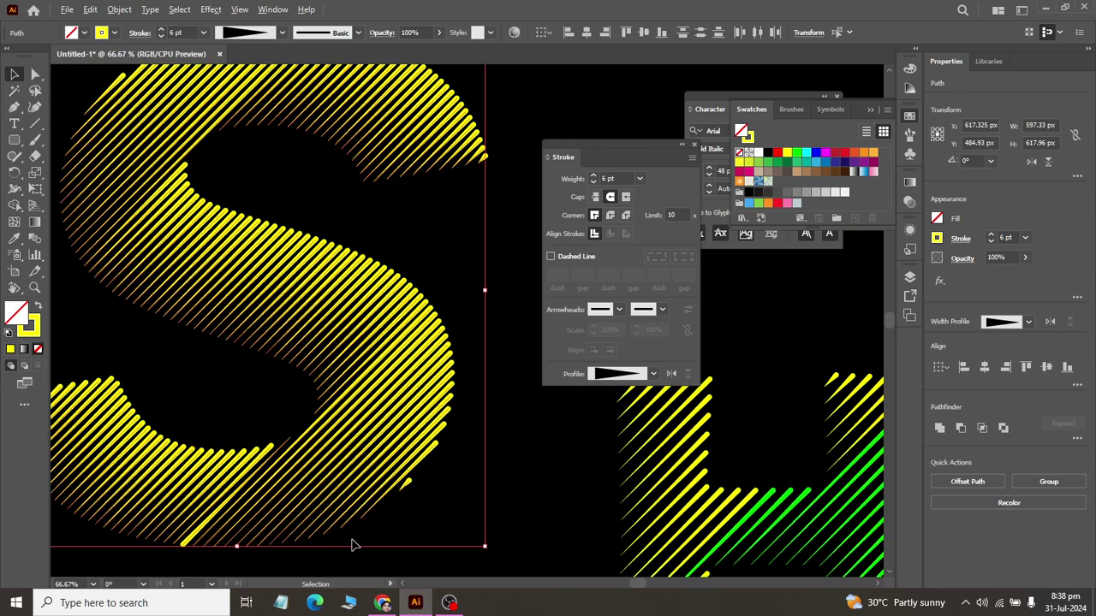
Apply the width profile that tapers at both ends with its thickest part off-centre to the hatched S's lines
left_click(637, 381)
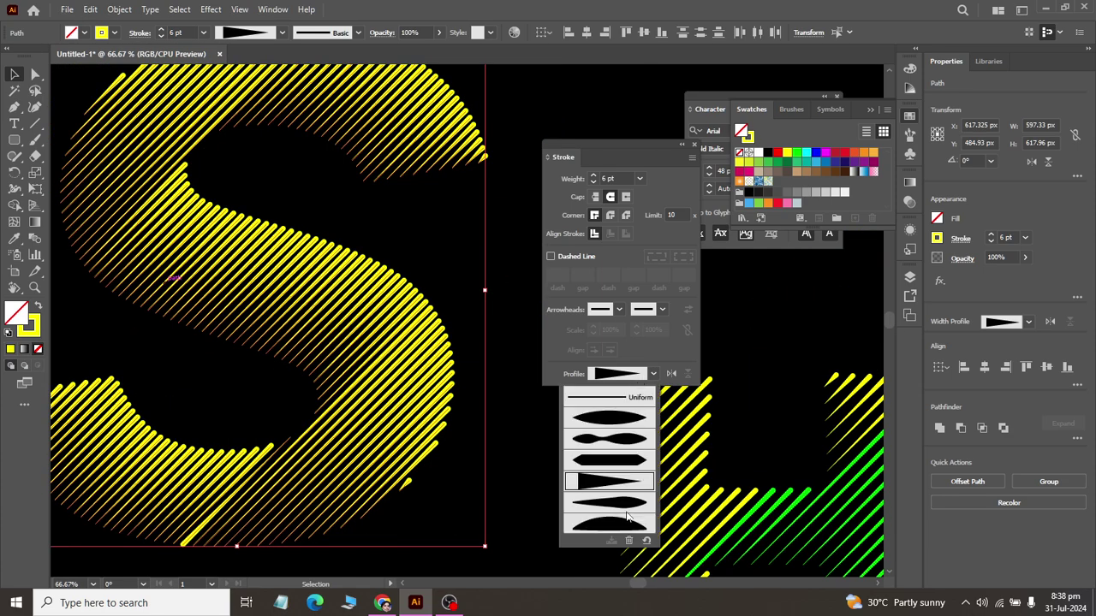
key("Escape")
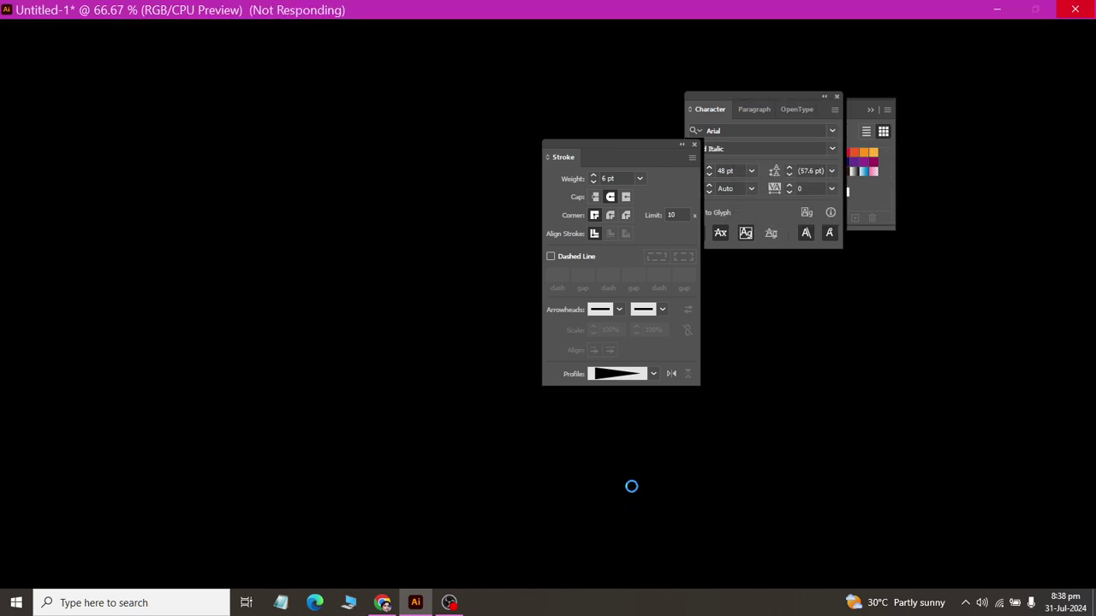
key("Up")
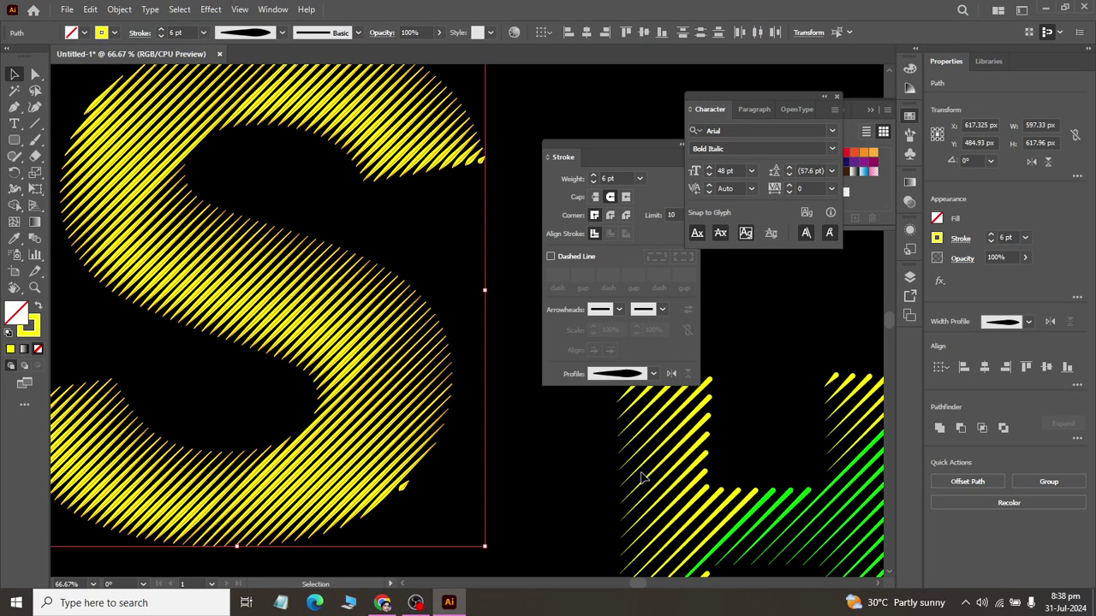
Apply the wedge-shaped width profile that tapers to a point at one end to the hatched S's lines
left_click(597, 380)
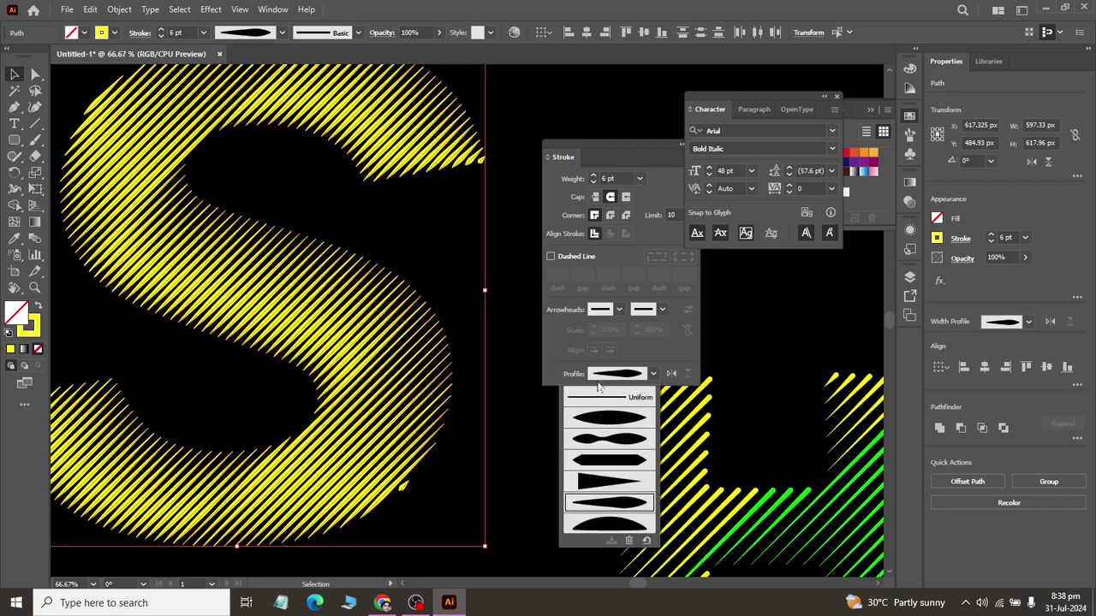
left_click(599, 484)
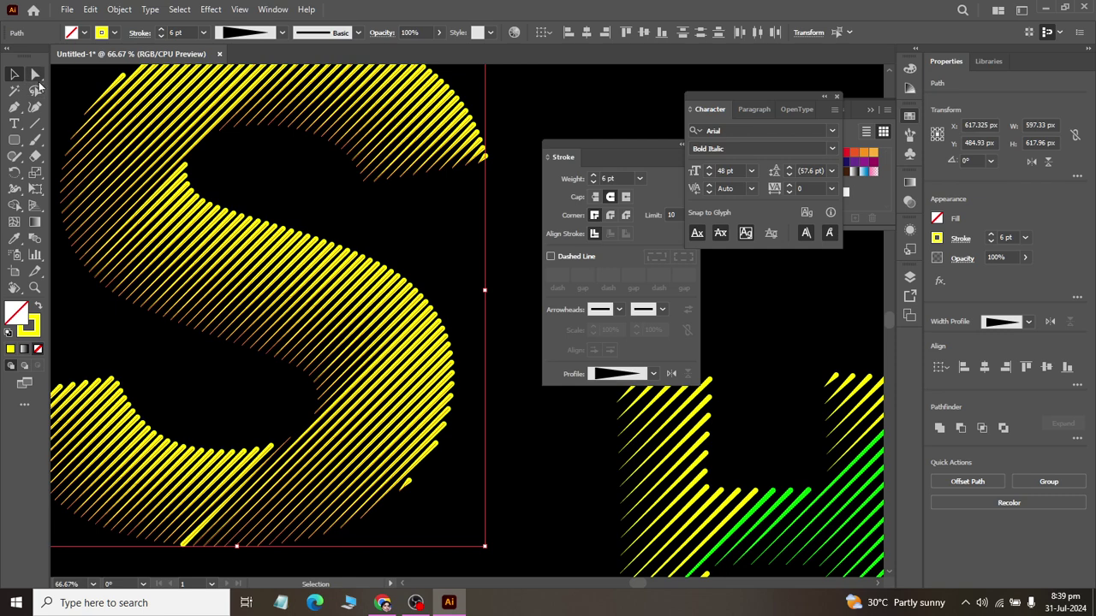
Directly select the diagonal lines in the hatched S's middle band and lower-right curve and set their stroke colour to cyan
left_click(35, 77)
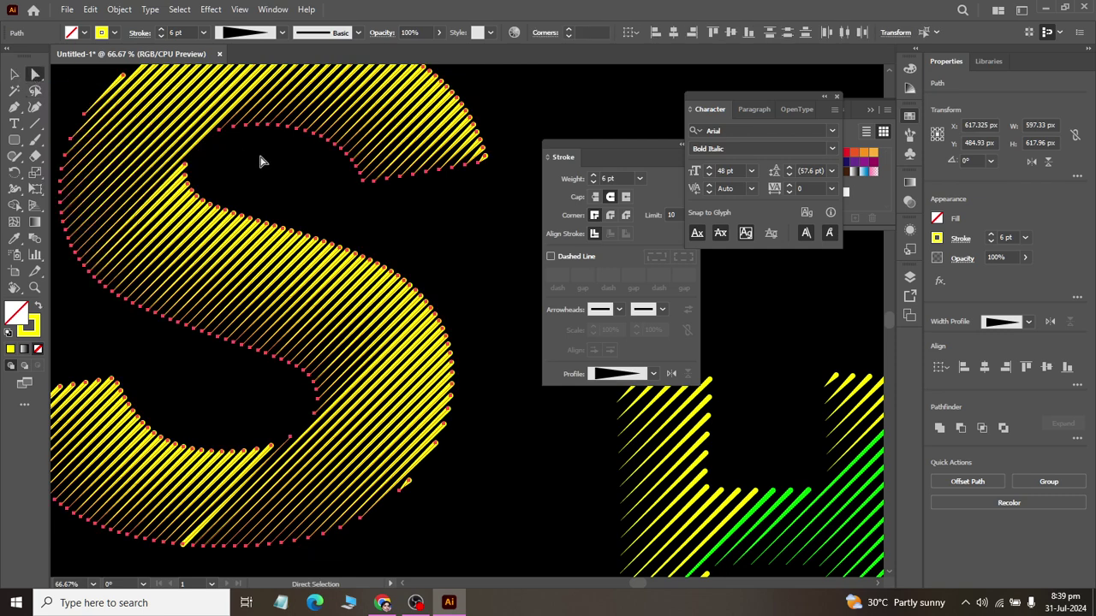
scroll(274, 163, "down", 2)
left_click(410, 106)
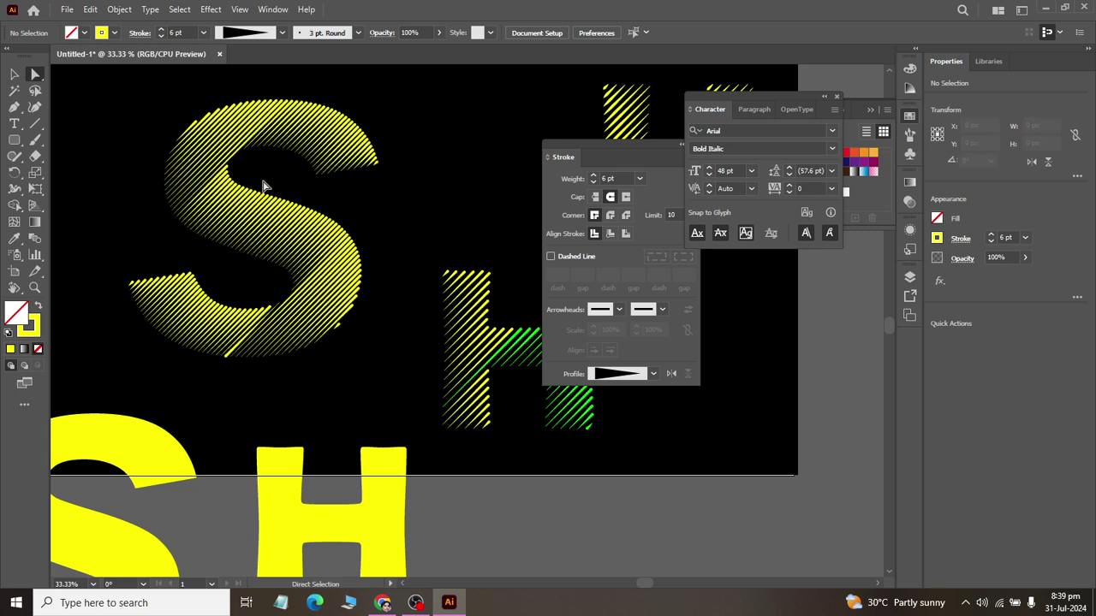
left_click_drag(391, 209, 214, 295)
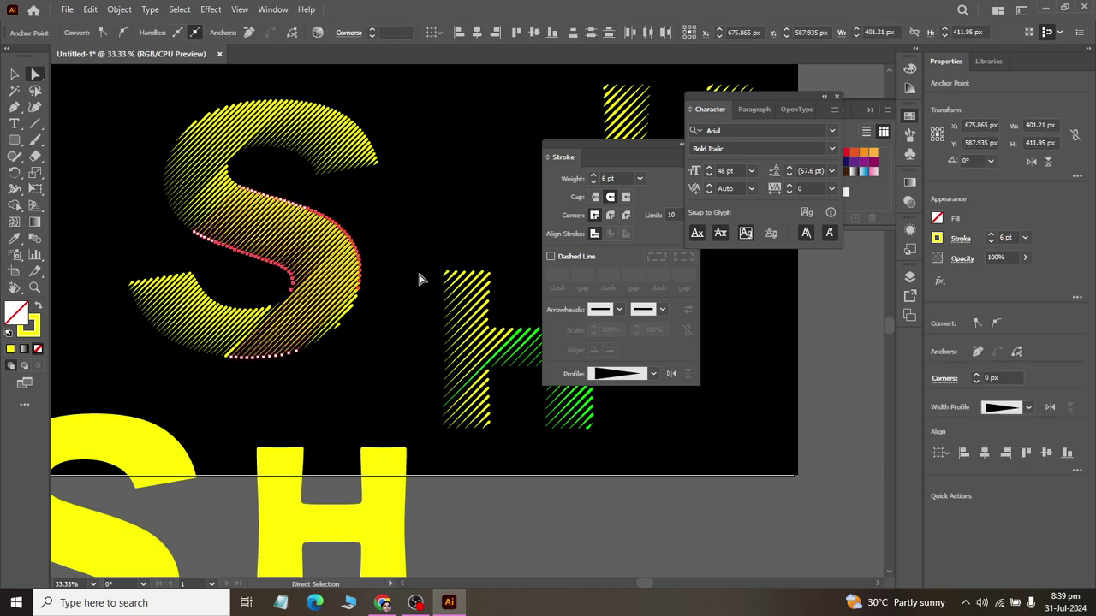
left_click(855, 109)
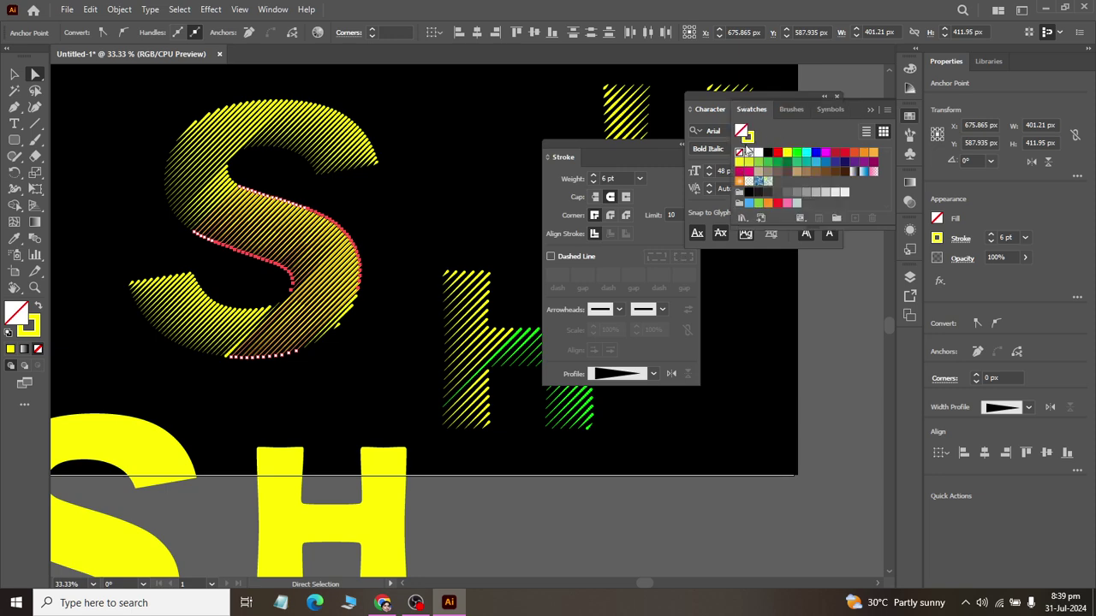
left_click(747, 137)
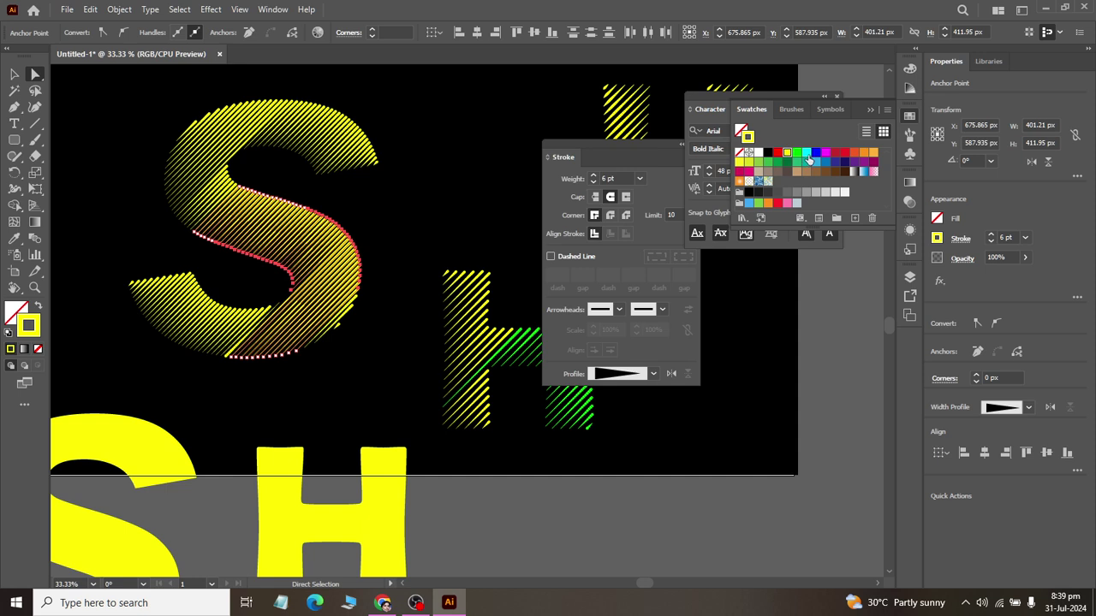
left_click(808, 157)
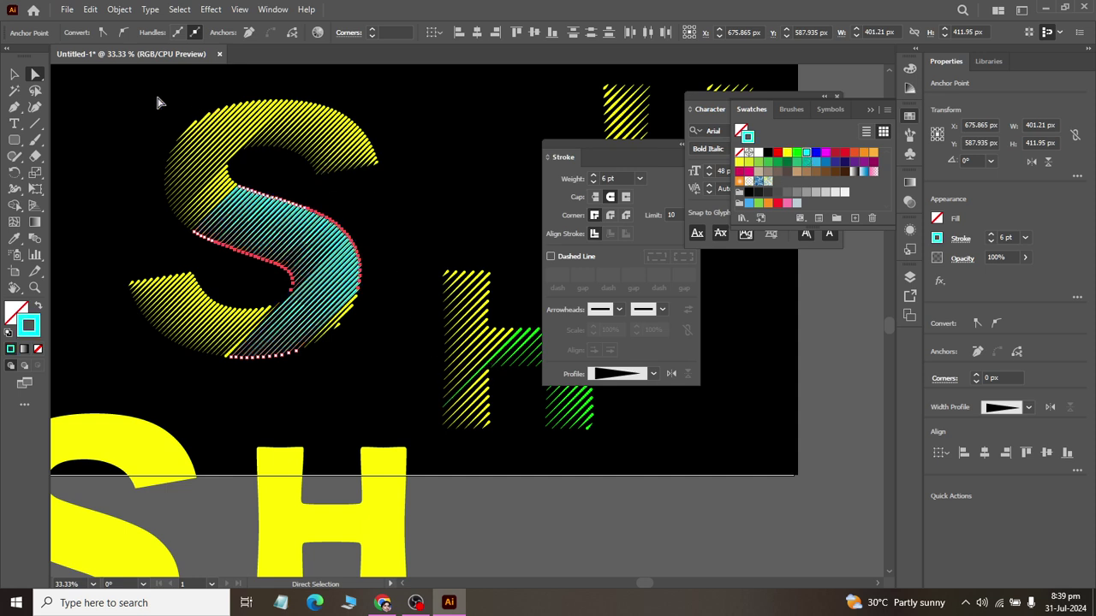
Recolour the strokes of the lines in the hatched S's upper-left curve magenta and deselect everything
left_click_drag(157, 96, 251, 152)
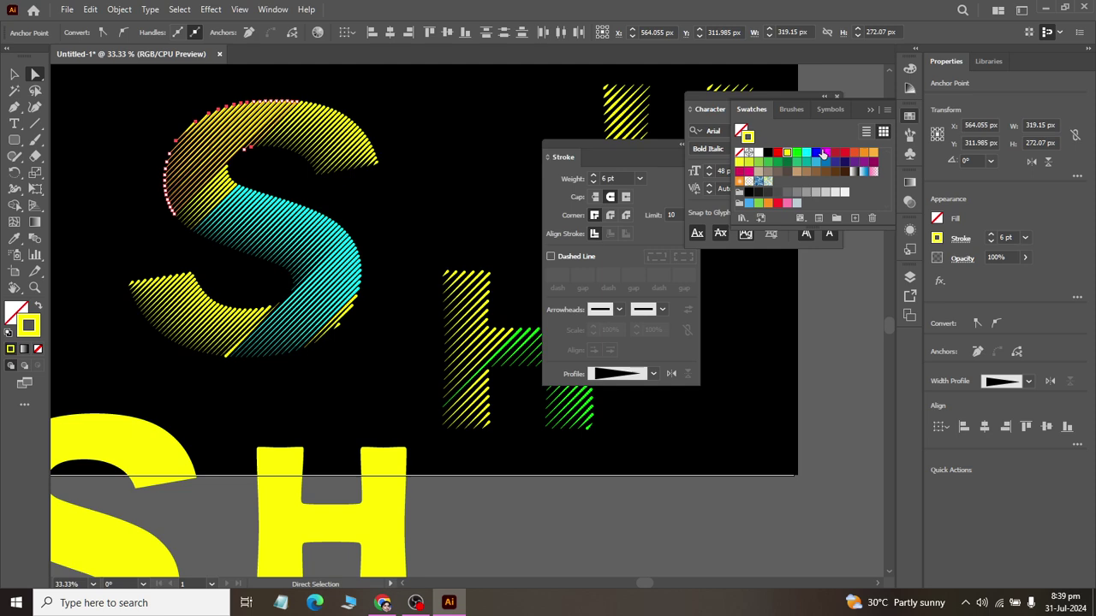
left_click(823, 152)
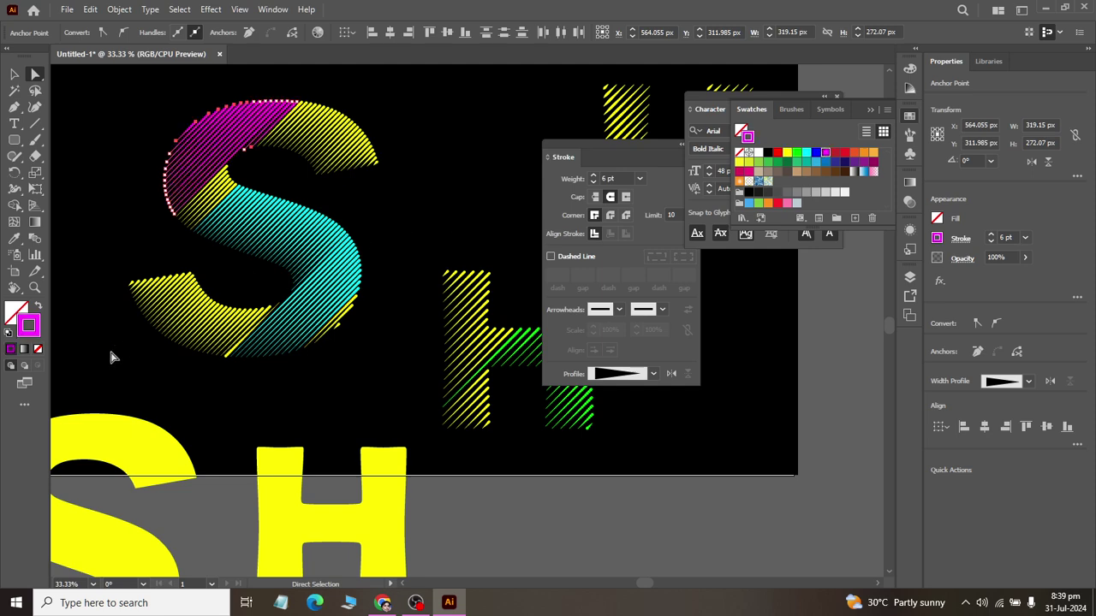
left_click(15, 74)
left_click(120, 221)
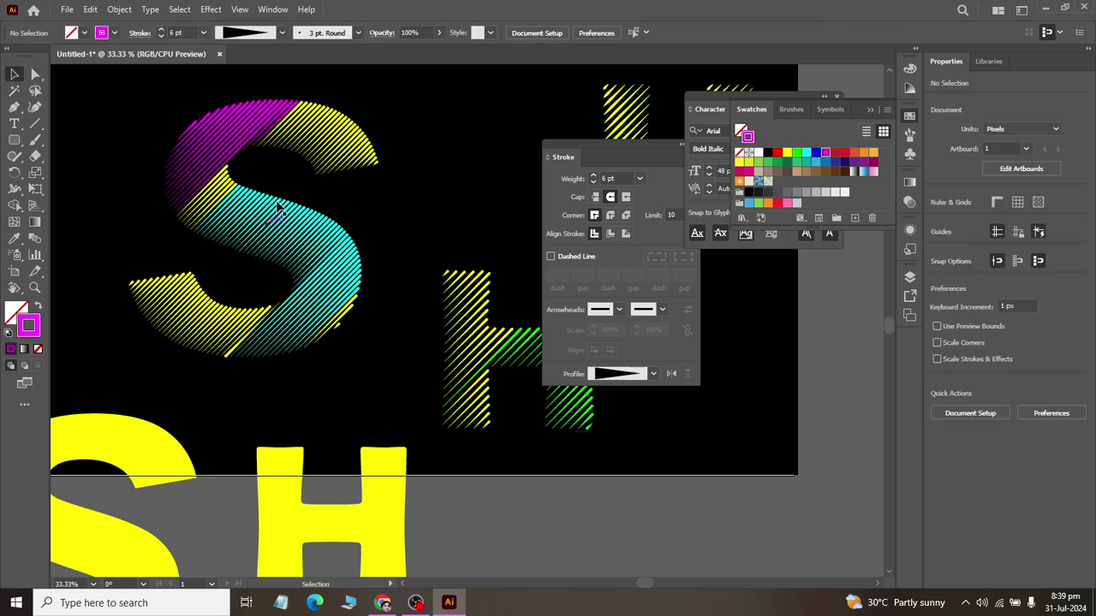
scroll(287, 120, "up", 1)
scroll(287, 120, "down", 1)
scroll(291, 124, "up", 3)
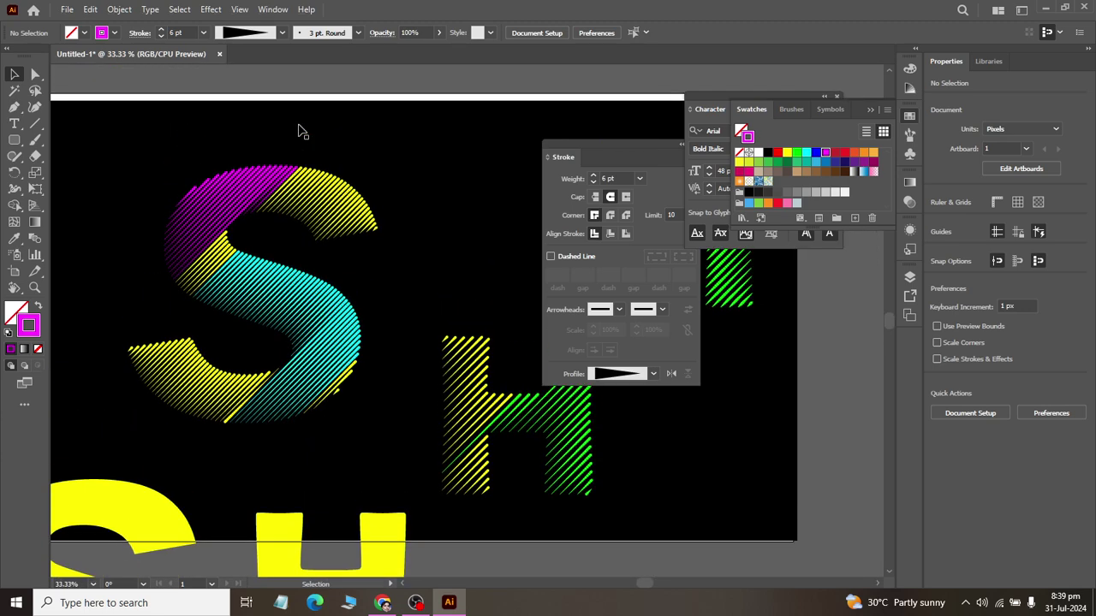
scroll(317, 214, "down", 2)
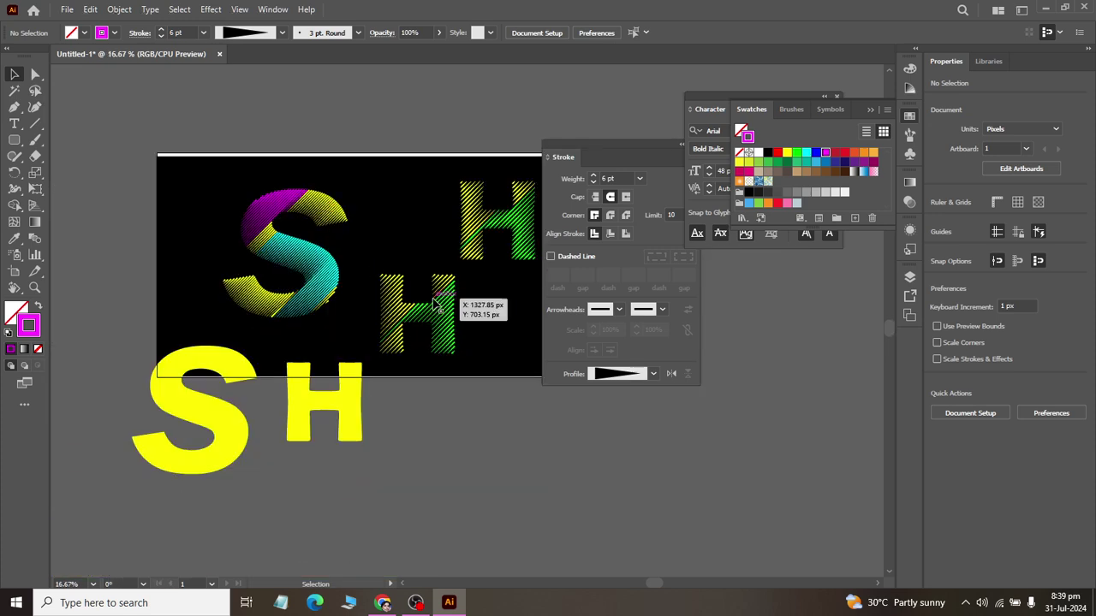
scroll(434, 302, "right", 2)
scroll(434, 302, "down", 1)
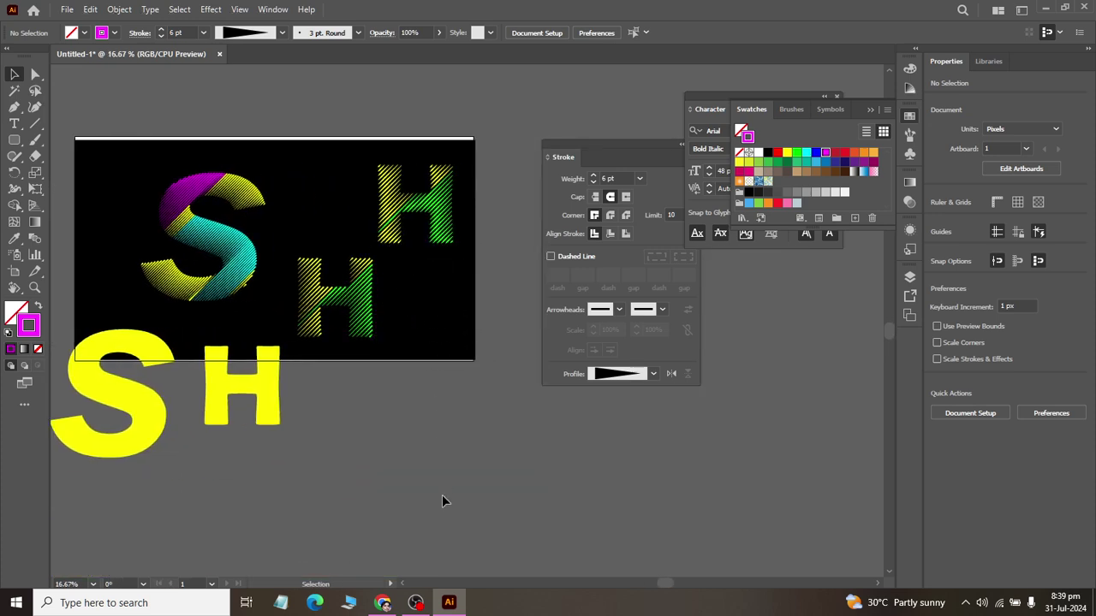